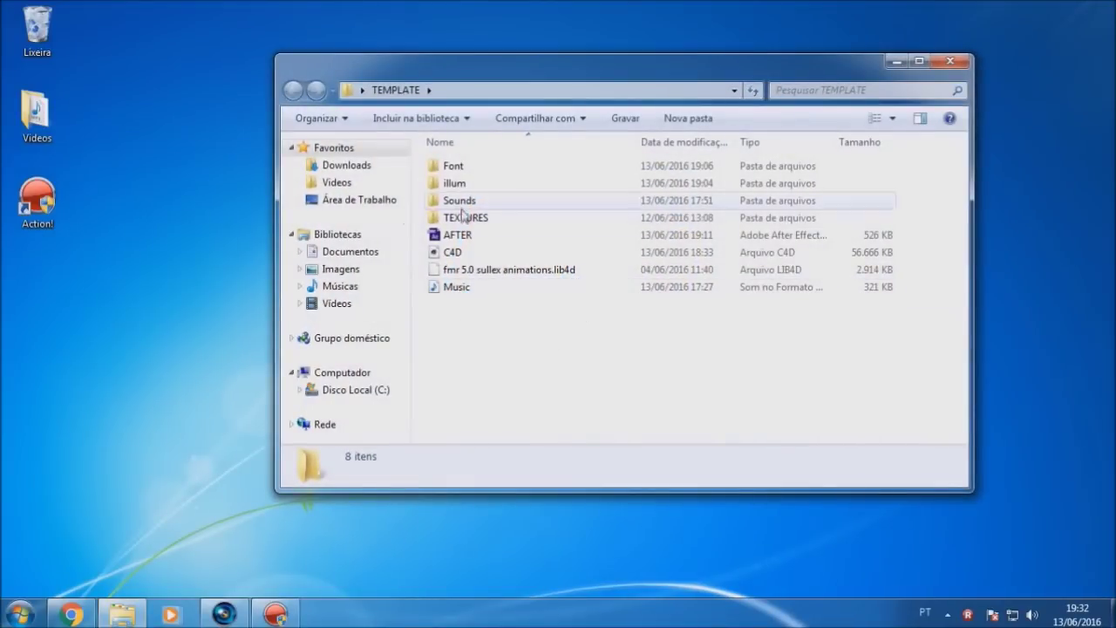
Step: Install the DOCK11 Heavy font from the Font folder, replacing the already installed copy
double_click(438, 168)
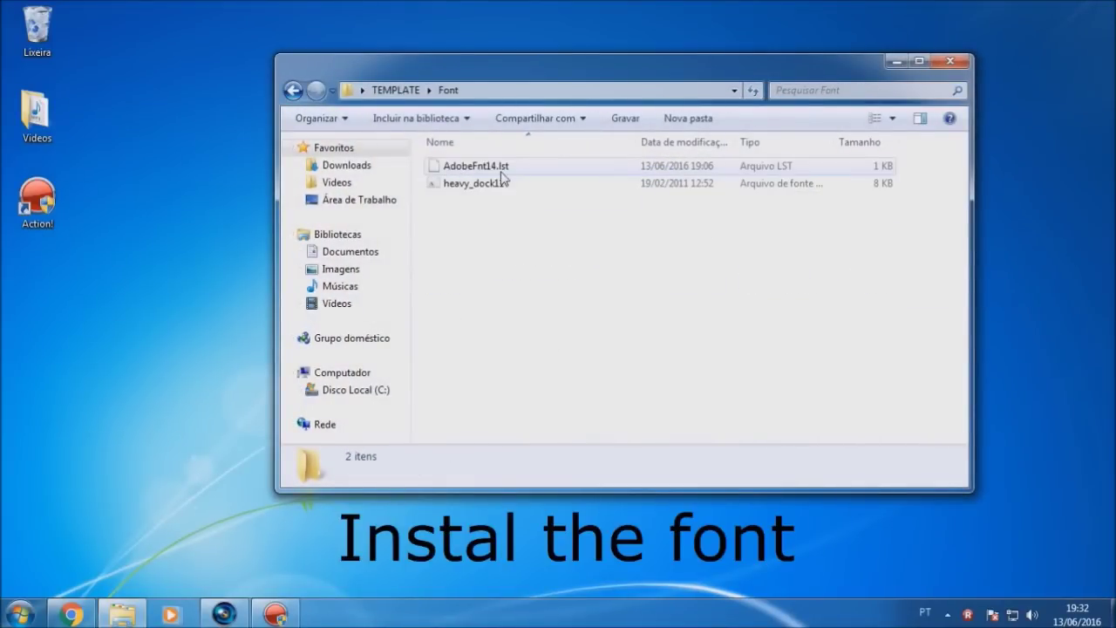
left_click(454, 186)
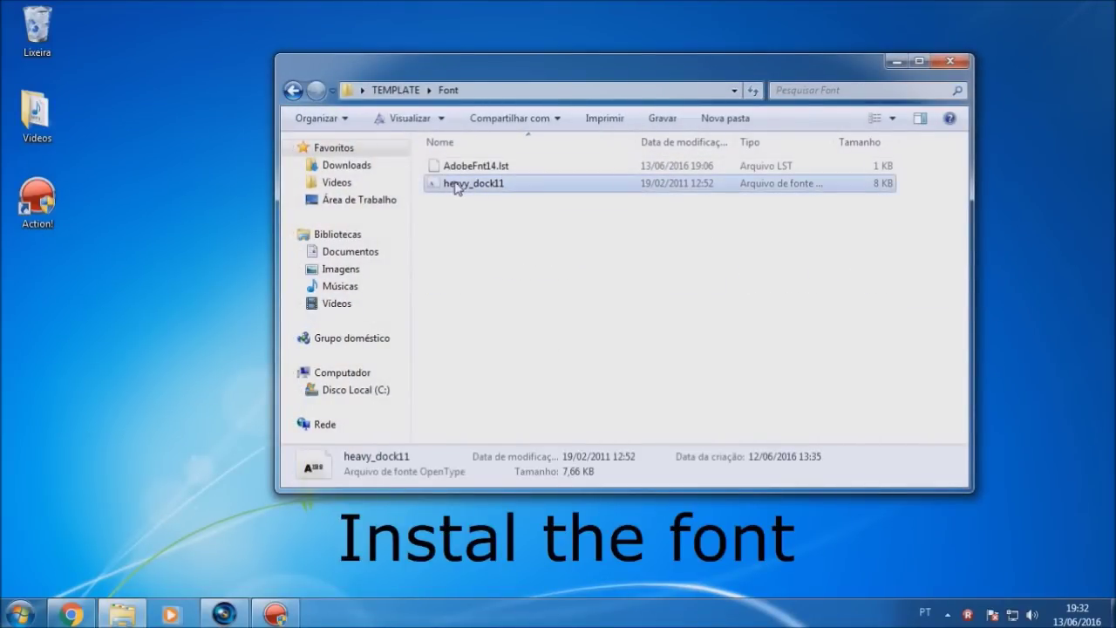
right_click(456, 185)
left_click(480, 195)
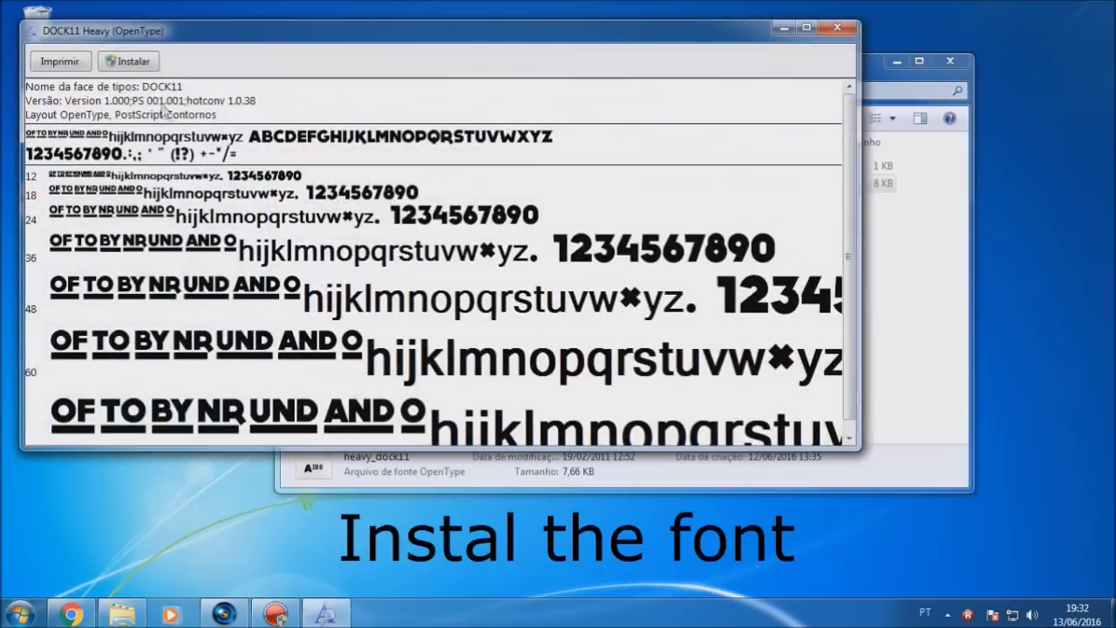
left_click(123, 61)
left_click(601, 323)
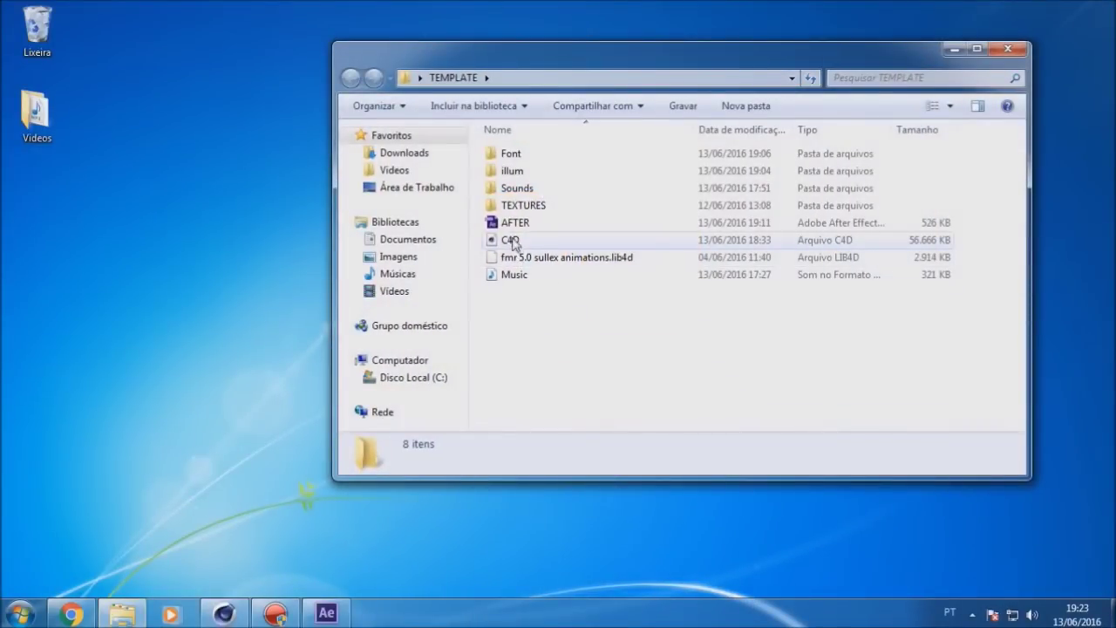
Step: Drop fmr 5.0 sullex animations.lib4d into Cinema 4D, then close the Content Browser
left_click(521, 260)
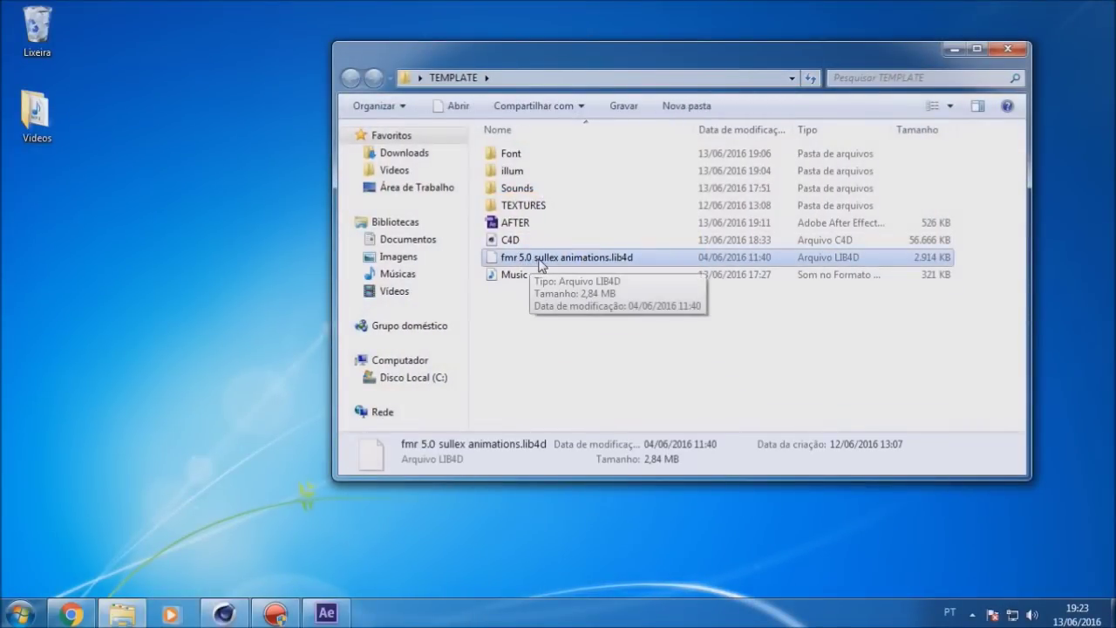
right_click(526, 260)
left_click_drag(529, 262, 510, 257)
mouse_move(224, 614)
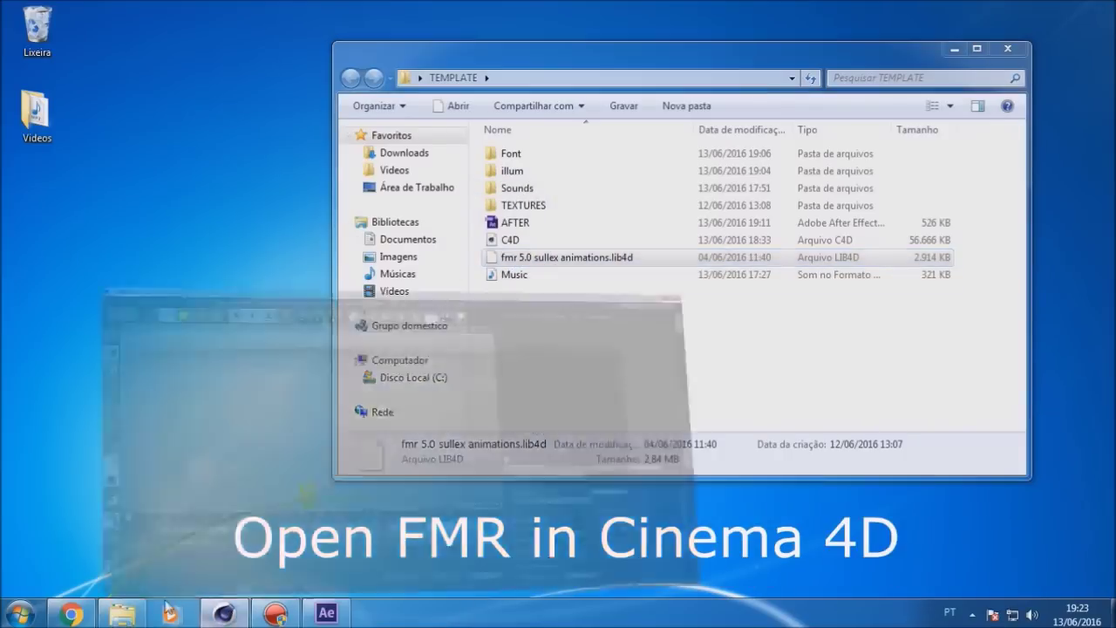
left_click(132, 580)
left_click_drag(470, 65, 736, 66)
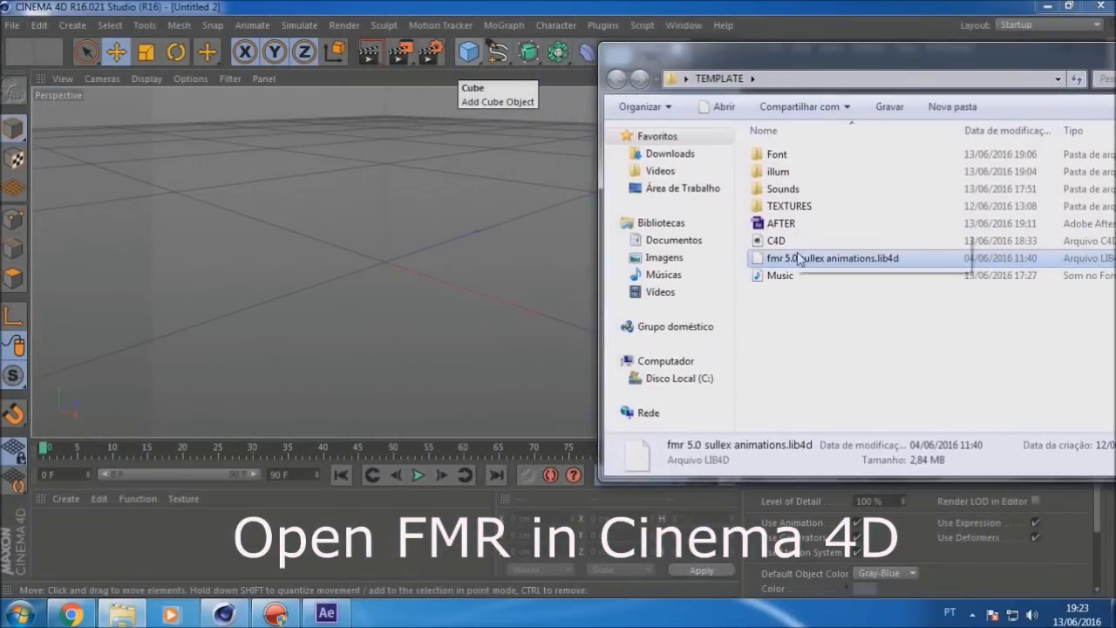
left_click_drag(798, 259, 331, 208)
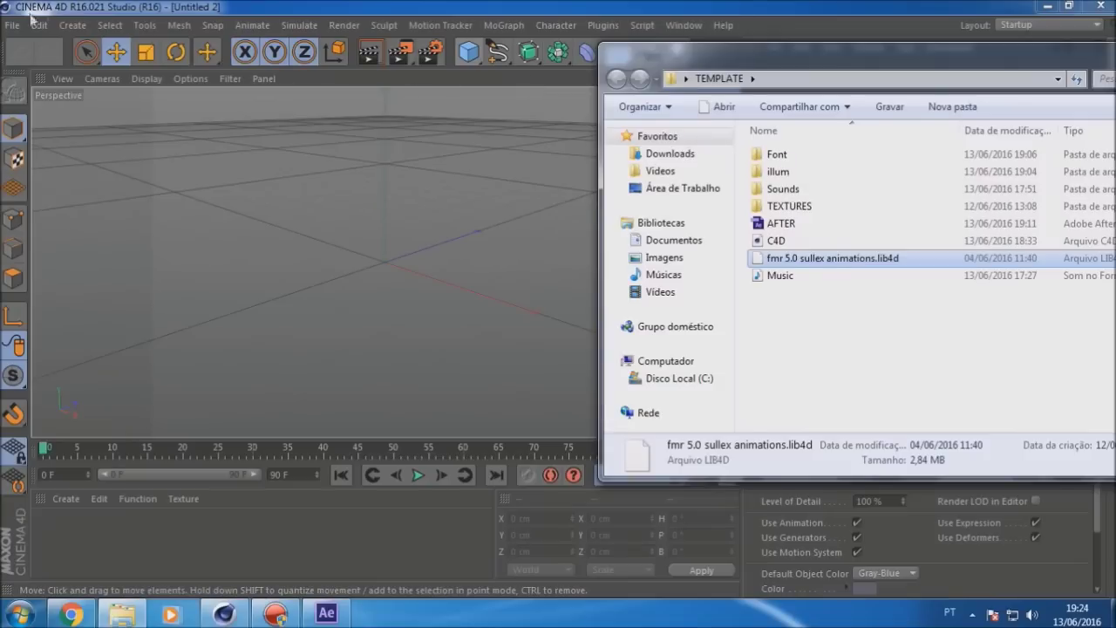
left_click(583, 7)
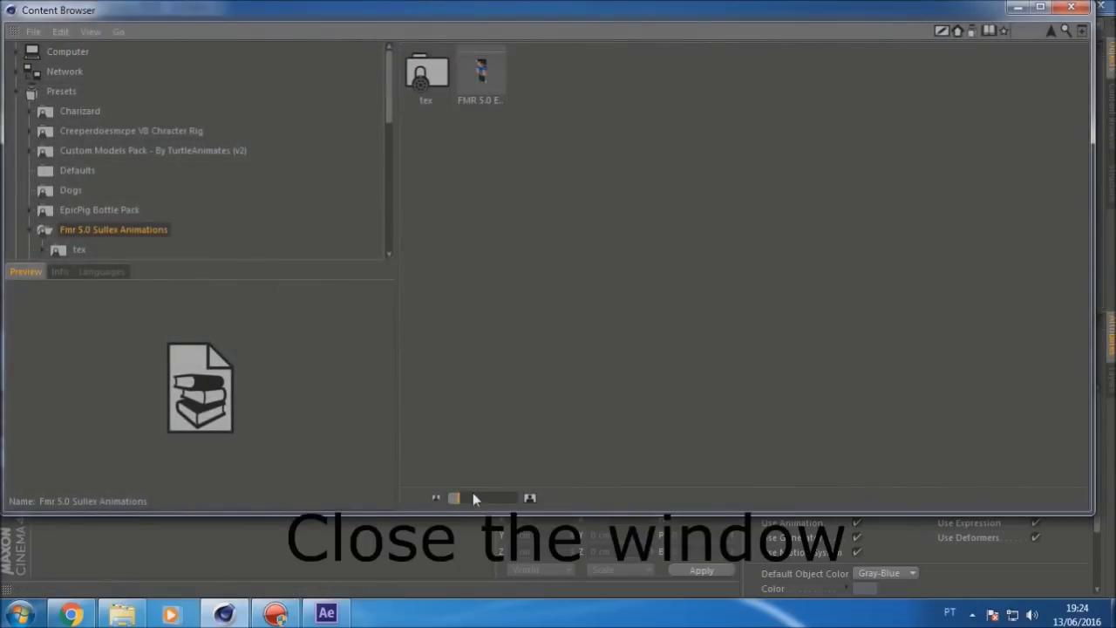
left_click_drag(474, 498, 488, 499)
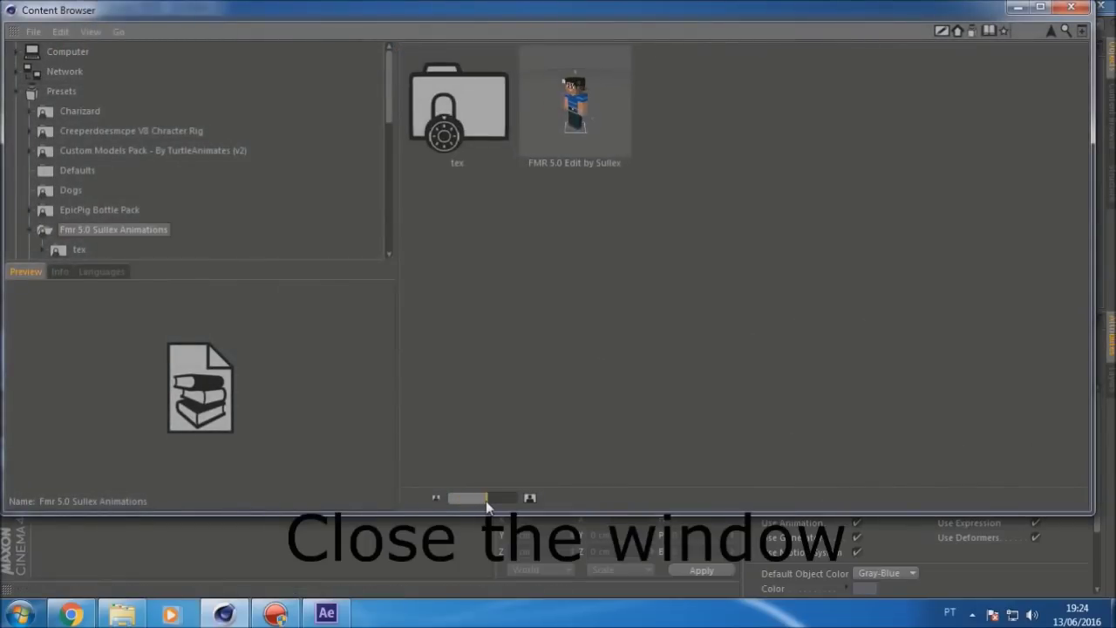
left_click(1071, 7)
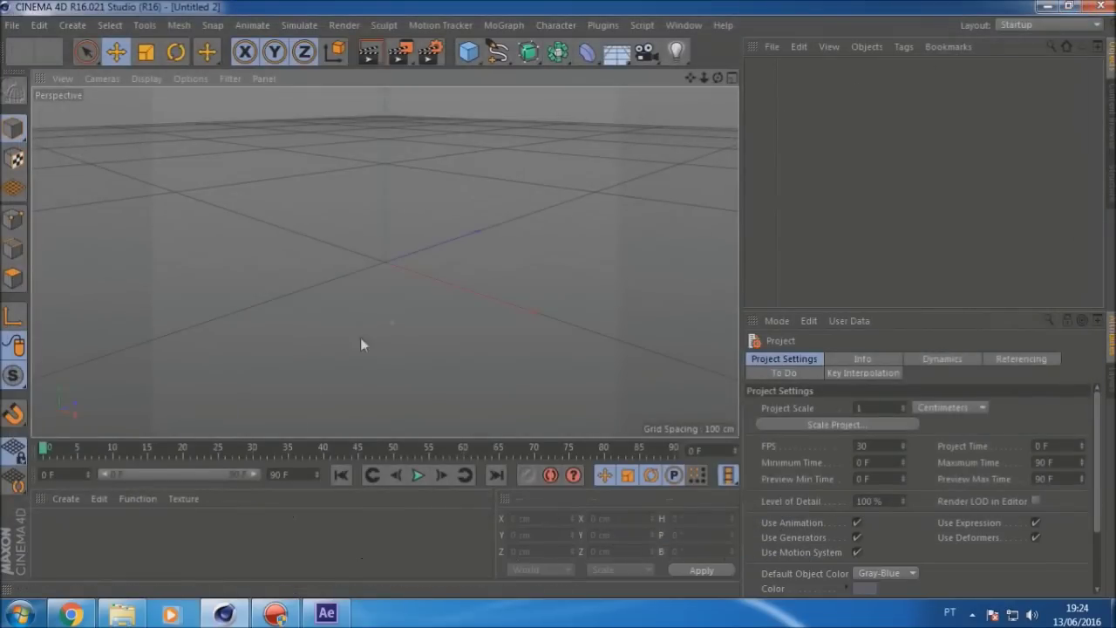
Step: Load C4D.c4d from the TEMPLATE folder into Cinema 4D and scrub to about frame 59
left_click(124, 617)
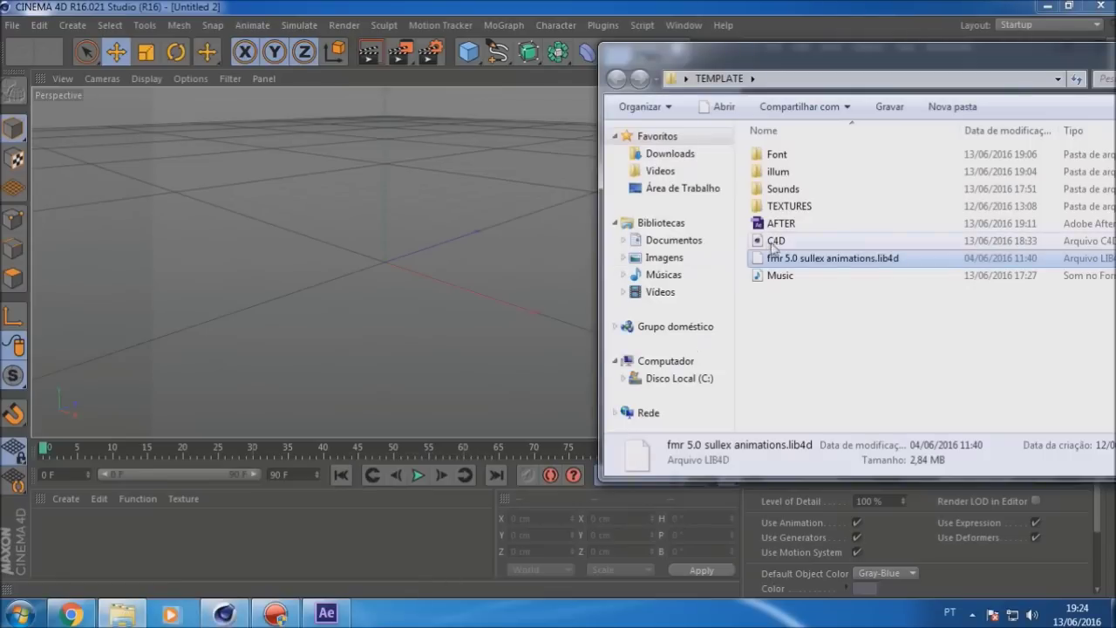
left_click_drag(773, 242, 427, 245)
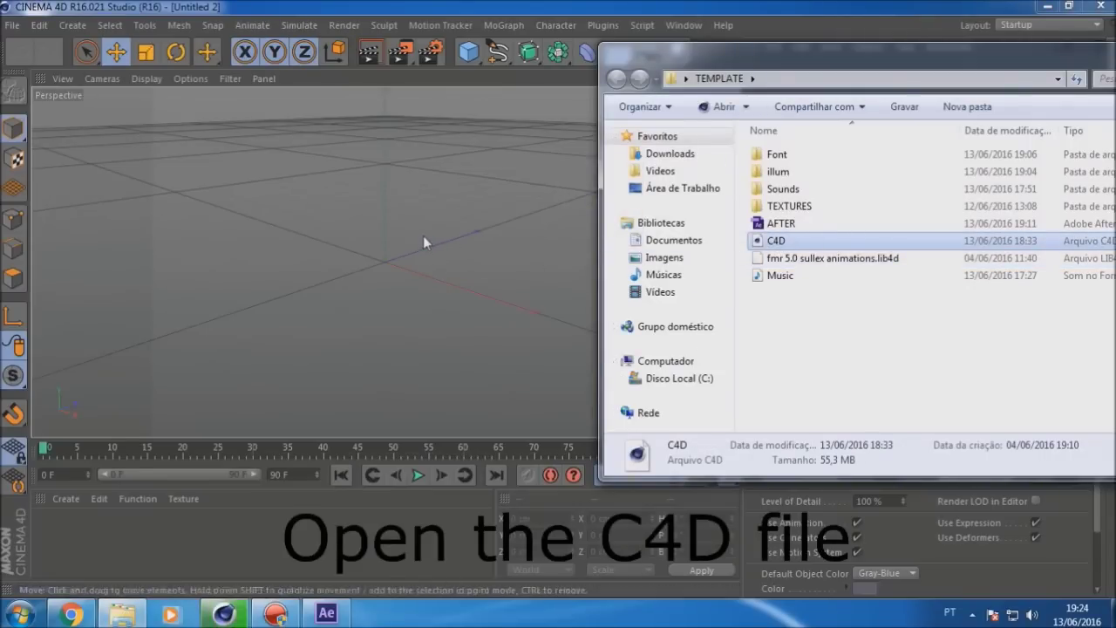
left_click_drag(769, 51, 401, 83)
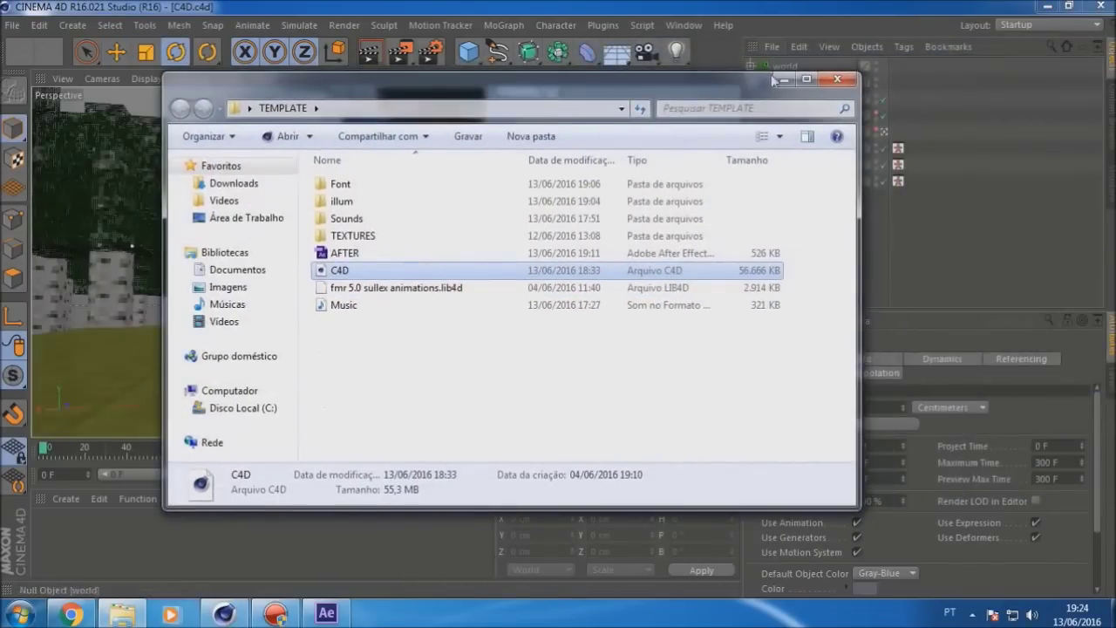
left_click(114, 410)
mouse_move(59, 453)
left_mouse_down()
mouse_move(188, 451)
mouse_move(42, 453)
left_mouse_up()
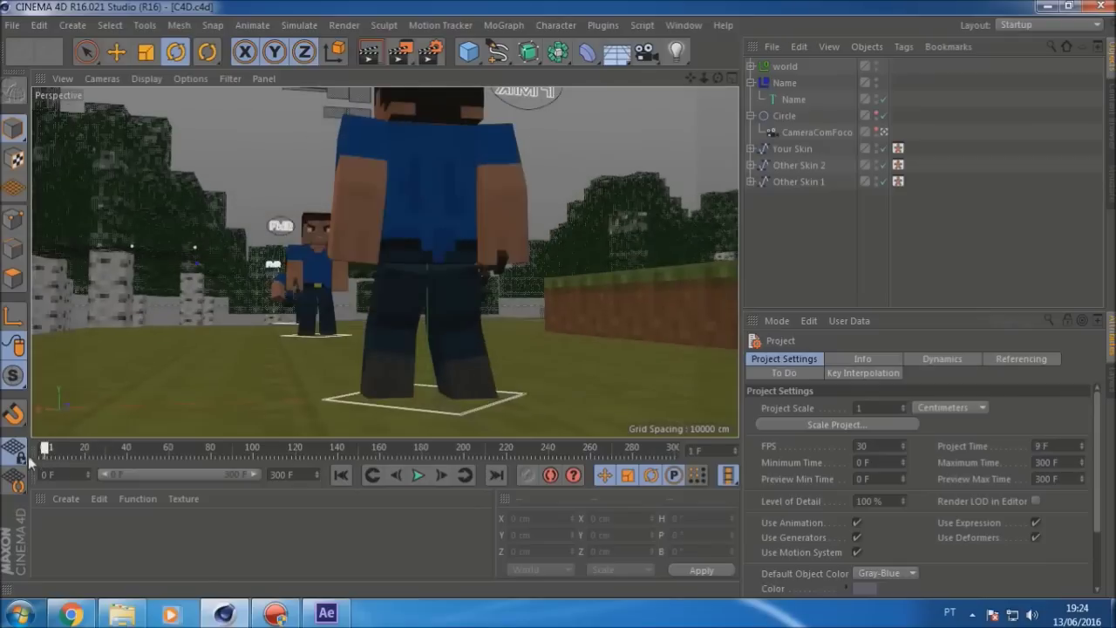
Step: Set the world's Texture-Color to Mapa-color, keeping the image at its original location
left_click(782, 65)
left_click(779, 478)
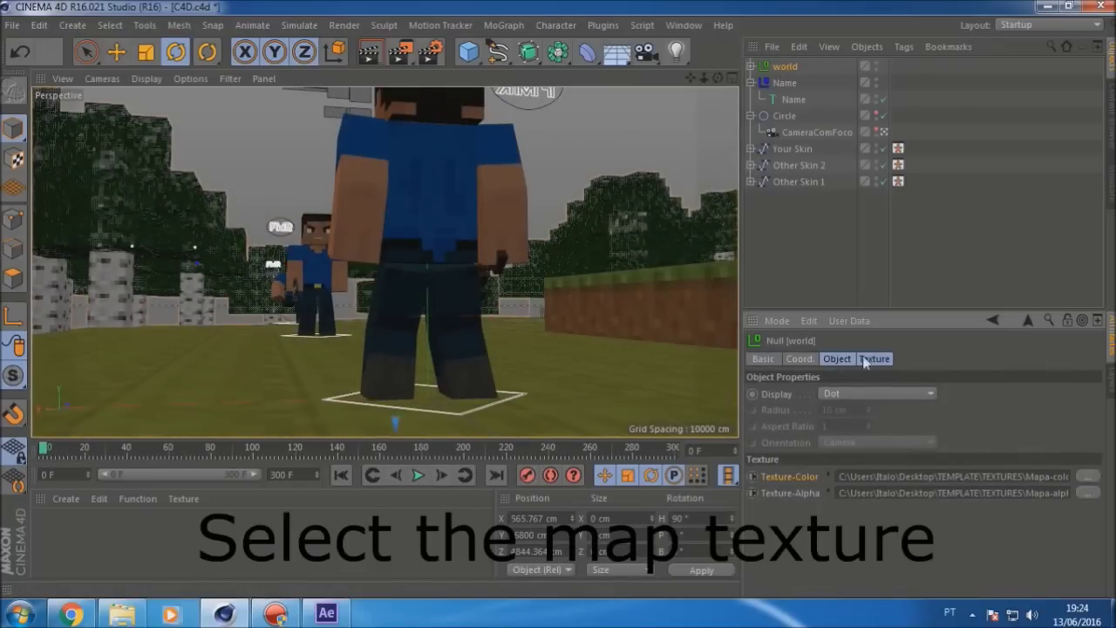
left_click(868, 359)
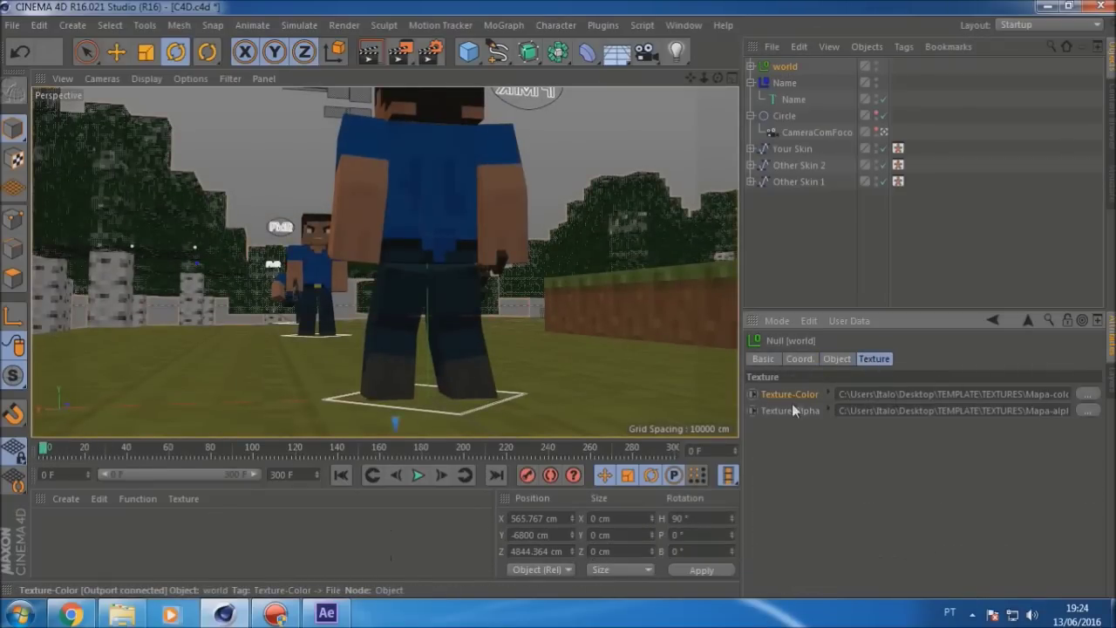
left_click(1086, 394)
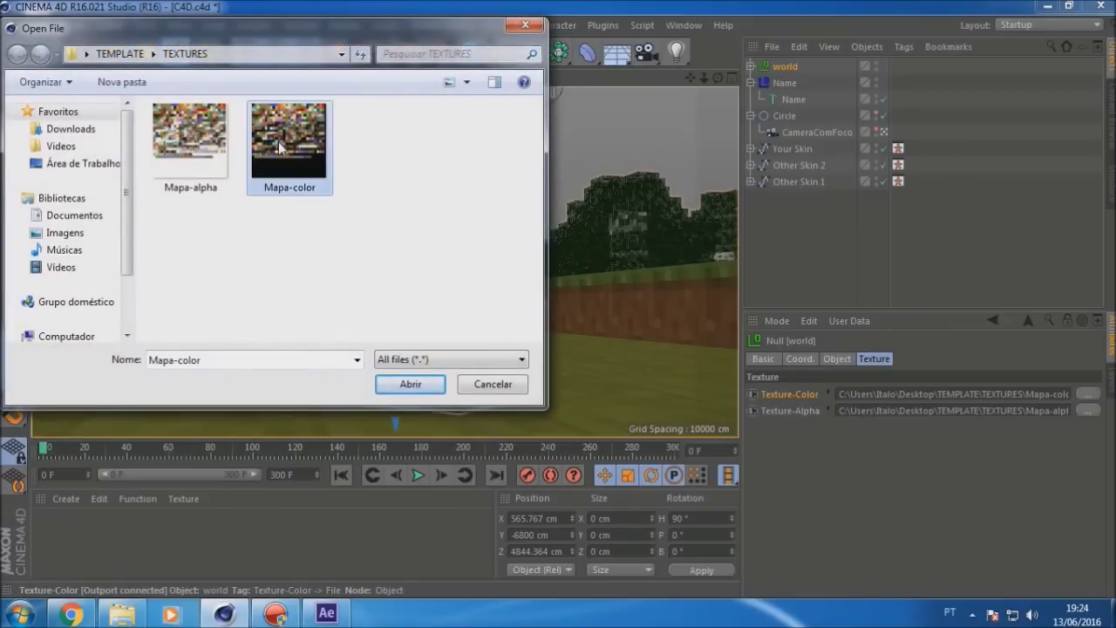
left_click(398, 382)
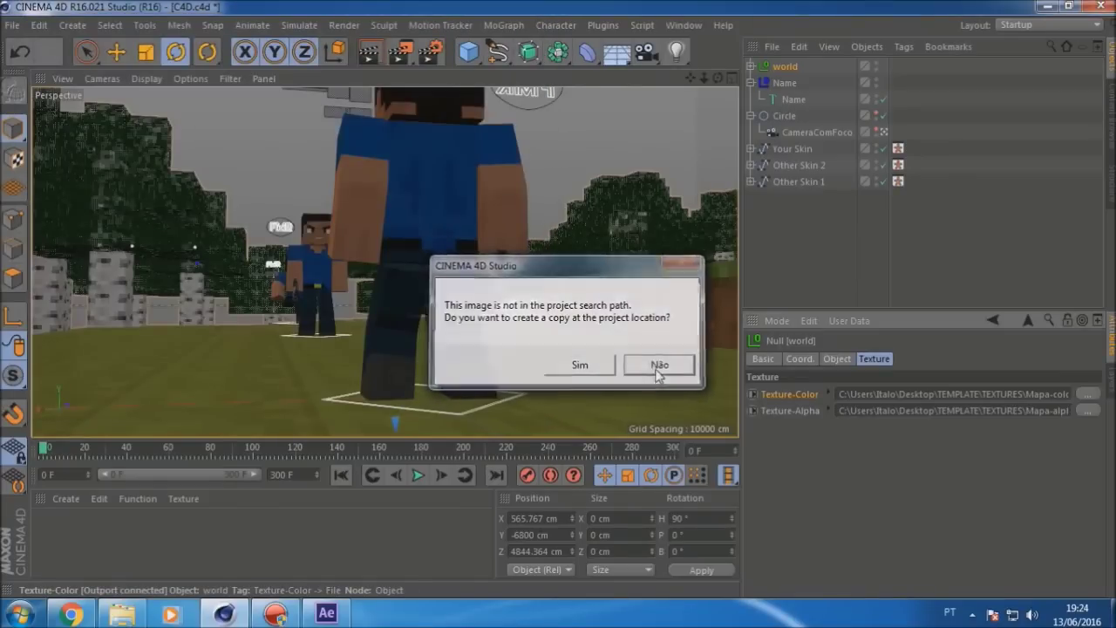
left_click(655, 366)
Step: Set the world's Texture-Alpha to Mapa-alpha without copying it into the project
left_click(1086, 412)
left_click(190, 159)
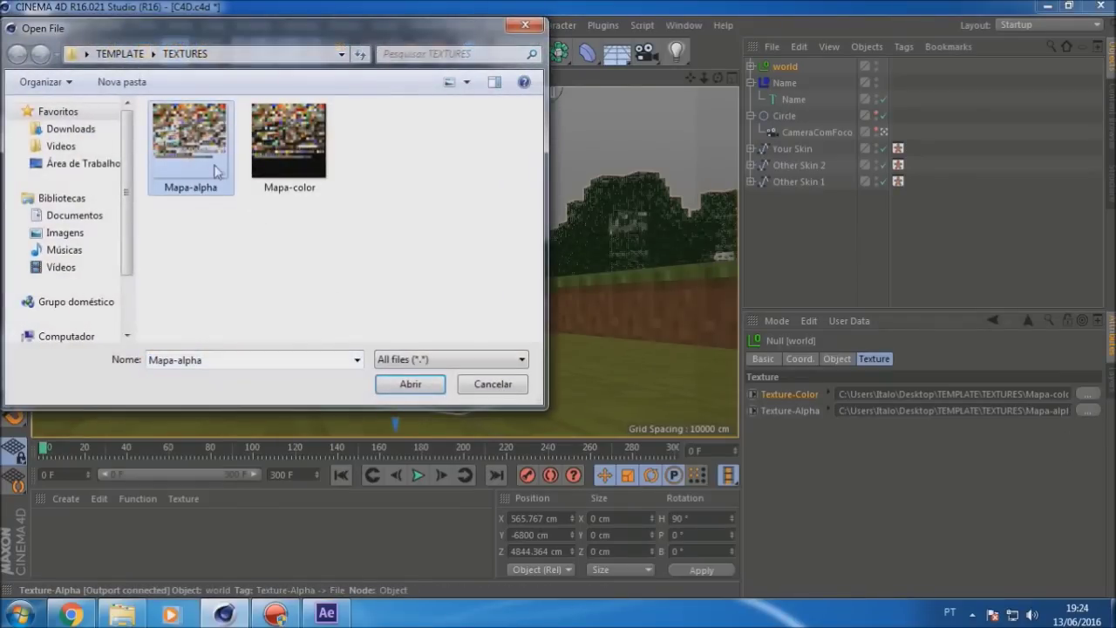
double_click(186, 155)
left_click(660, 366)
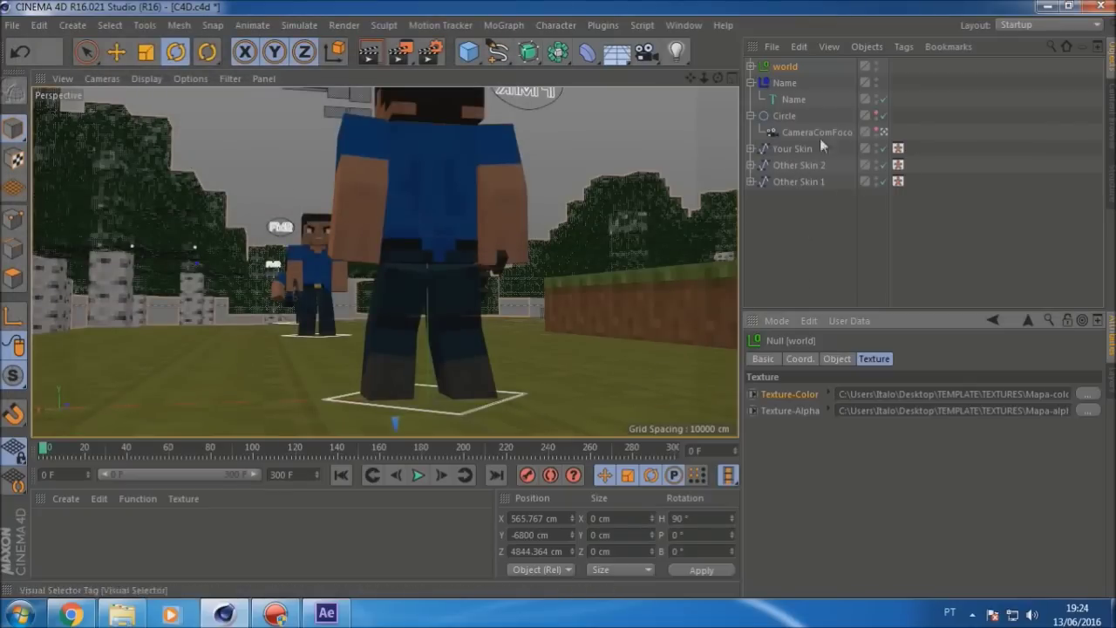
Step: Apply the unnamed skin image from Downloads to the Your Skin character
left_click(528, 96)
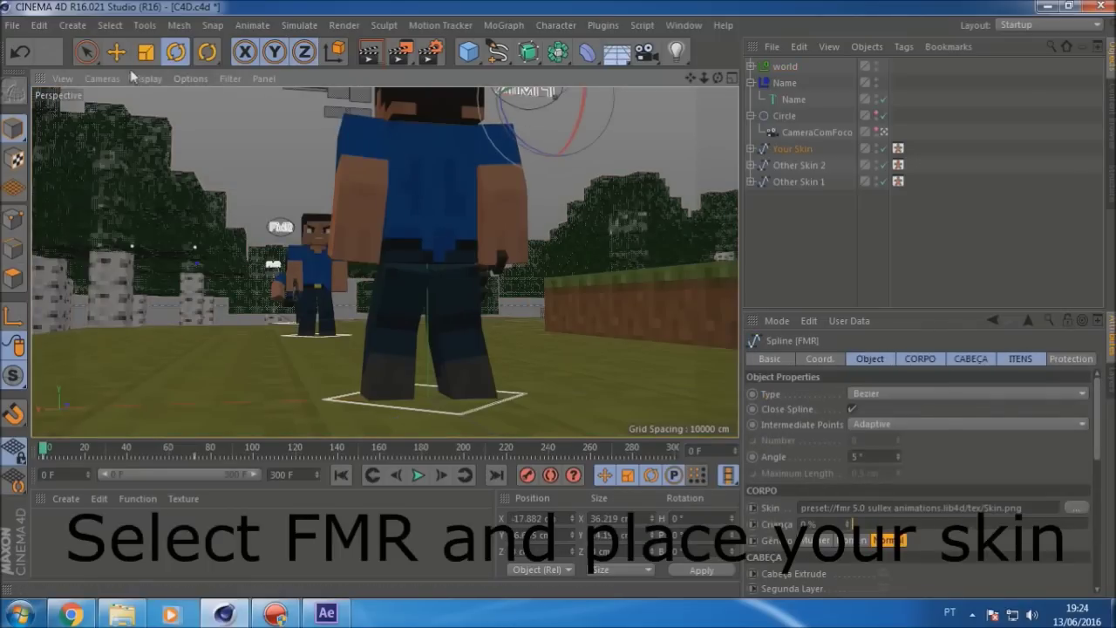
key("e")
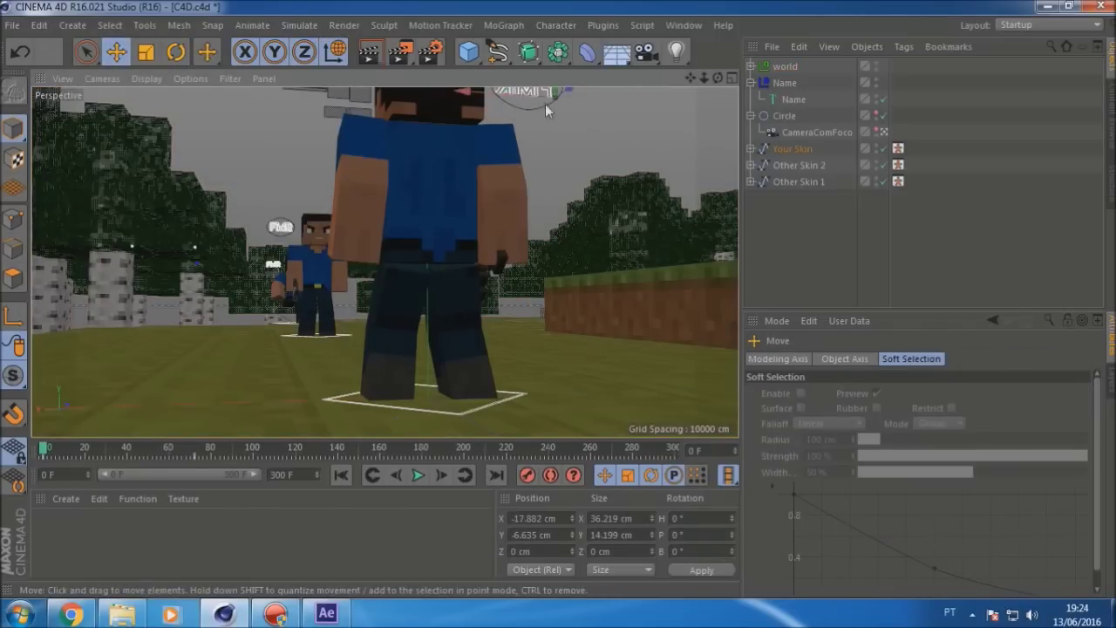
left_click(792, 148)
left_click(1076, 508)
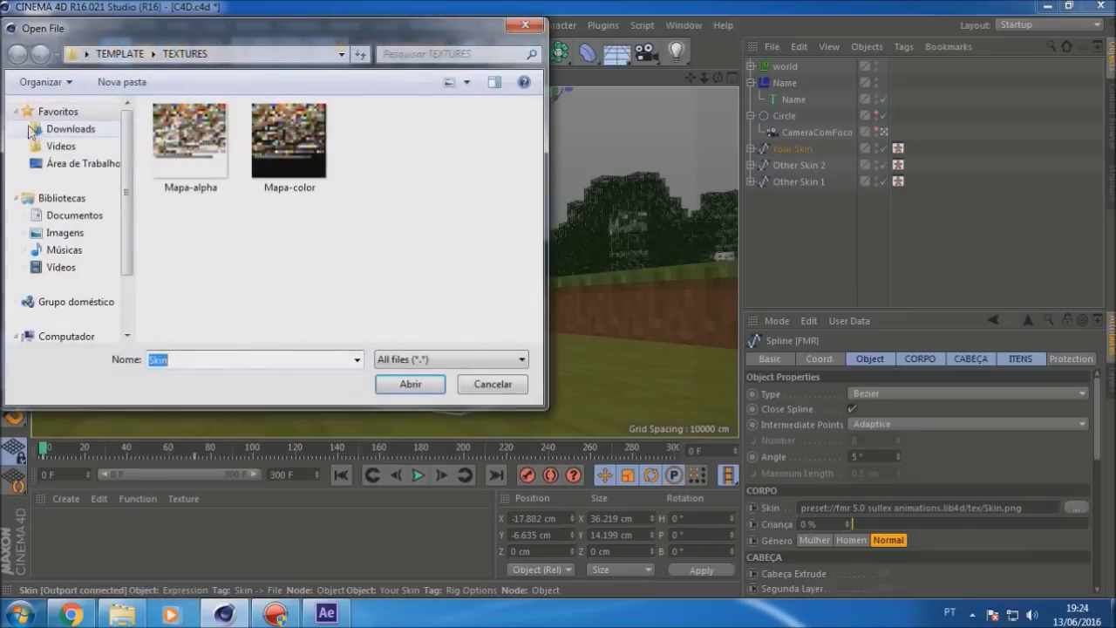
left_click(70, 129)
left_click_drag(535, 122, 535, 321)
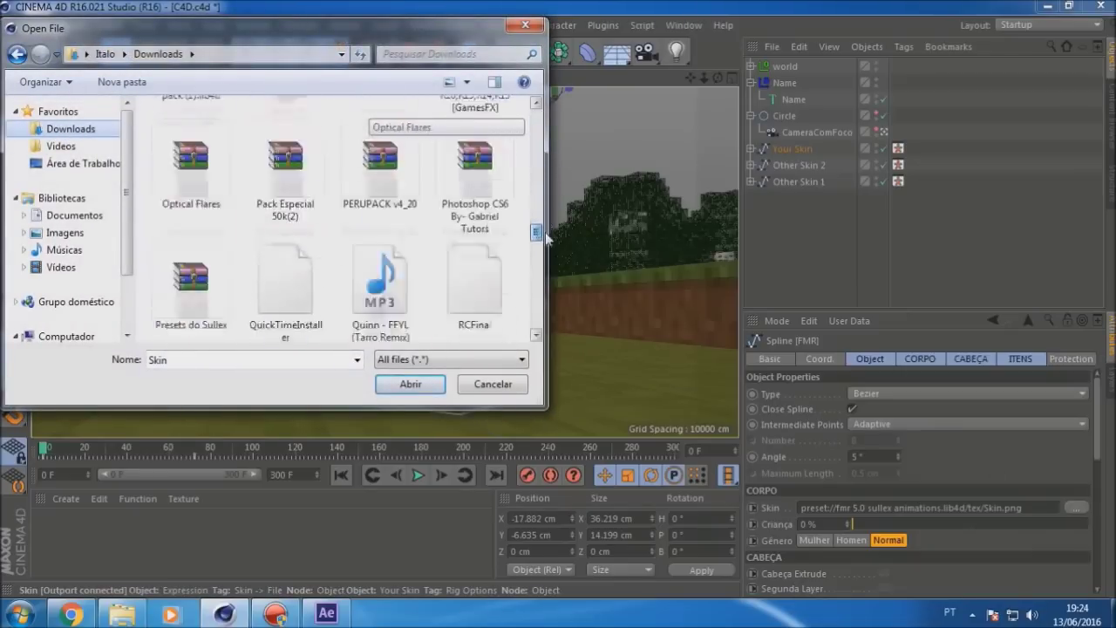
double_click(479, 187)
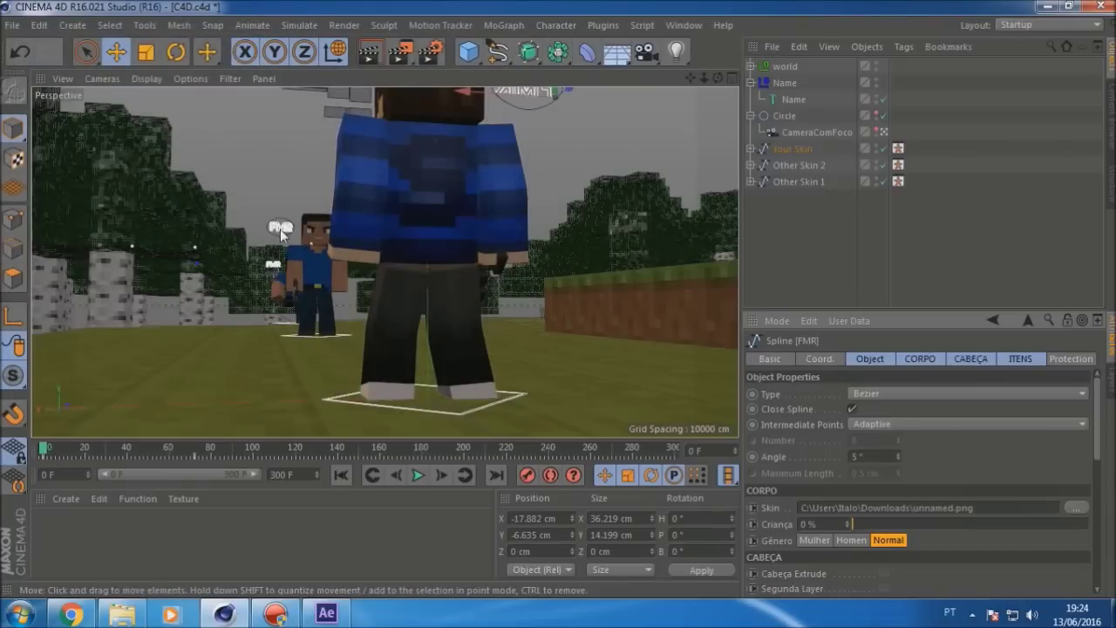
Step: Apply a downloaded skin image to the Other Skin 1 character
left_click(280, 229)
left_click(1076, 508)
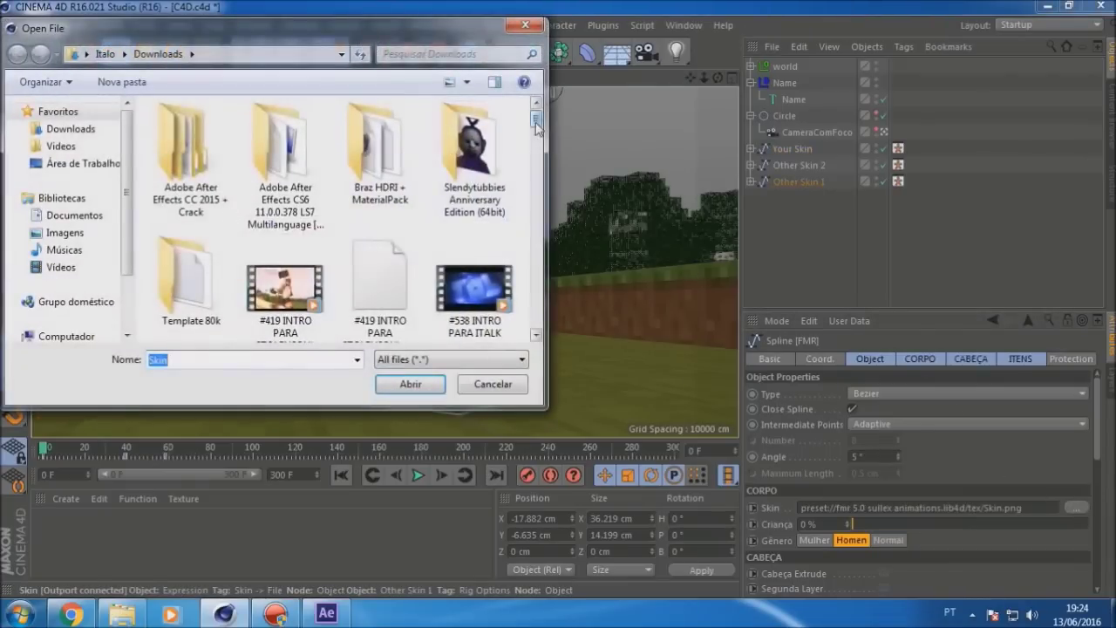
left_click_drag(535, 126, 531, 311)
double_click(201, 242)
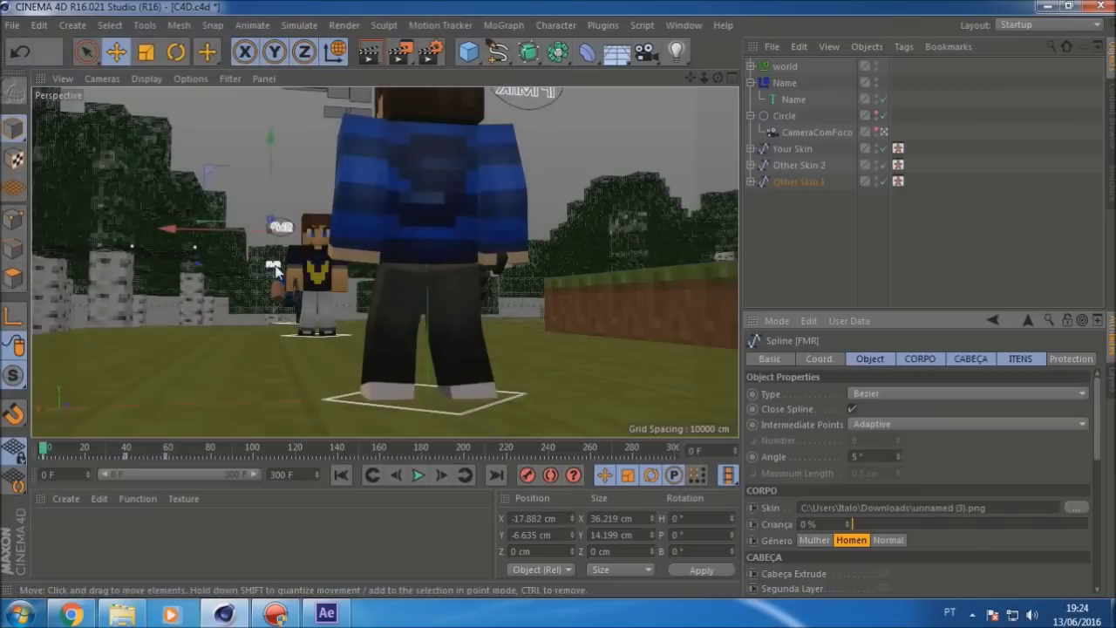
Step: Apply the unnamed (9) skin image to the Other Skin 2 character
left_click(277, 272)
left_click(1075, 506)
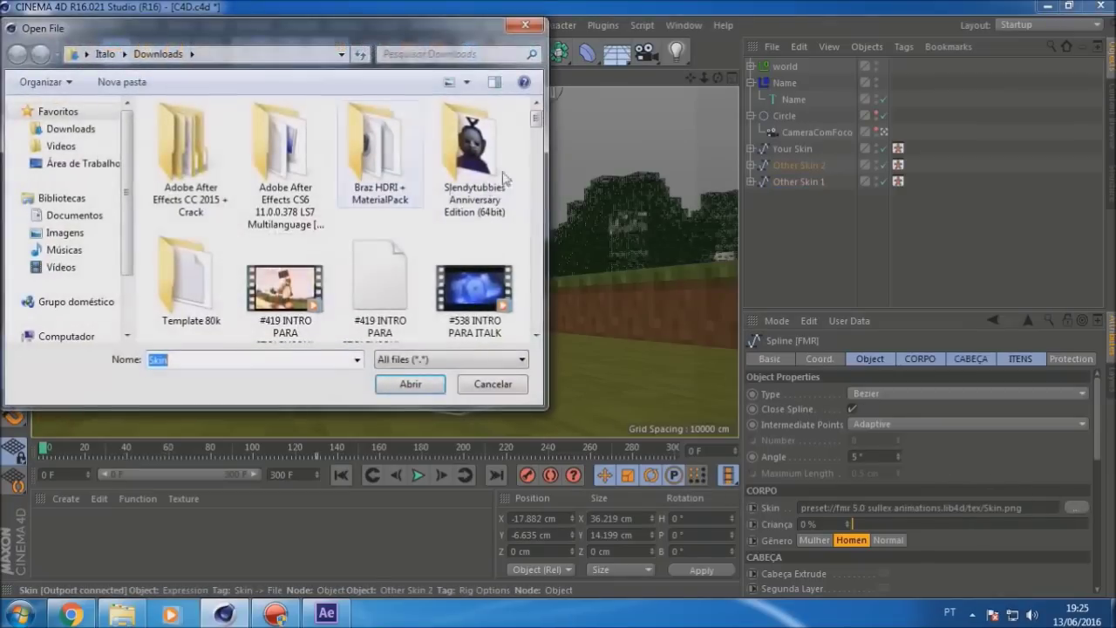
left_click_drag(536, 122, 534, 325)
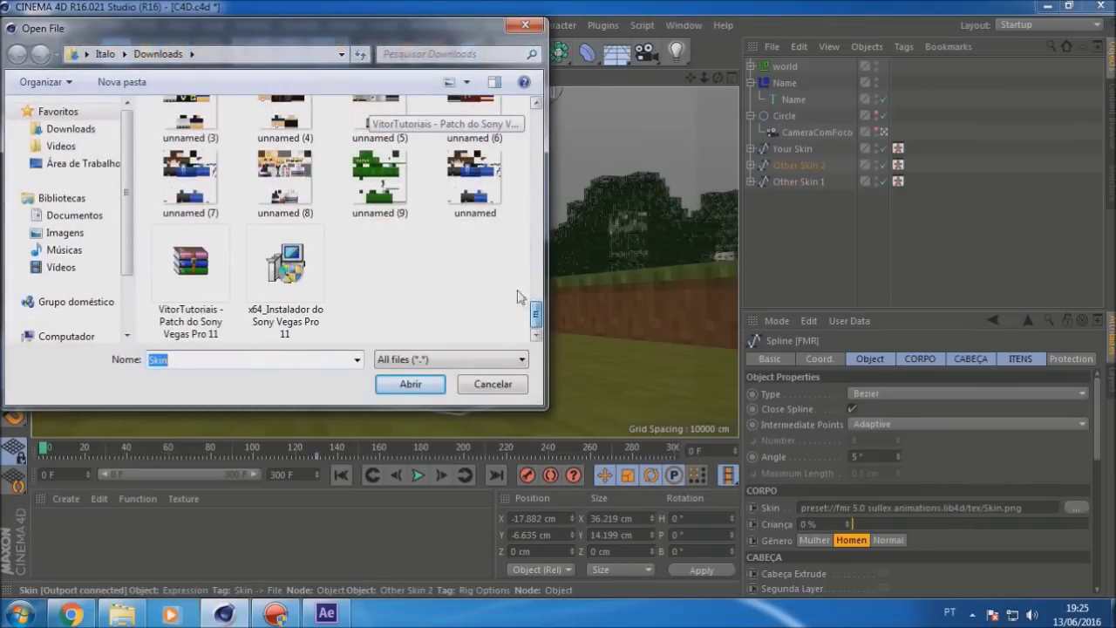
double_click(379, 179)
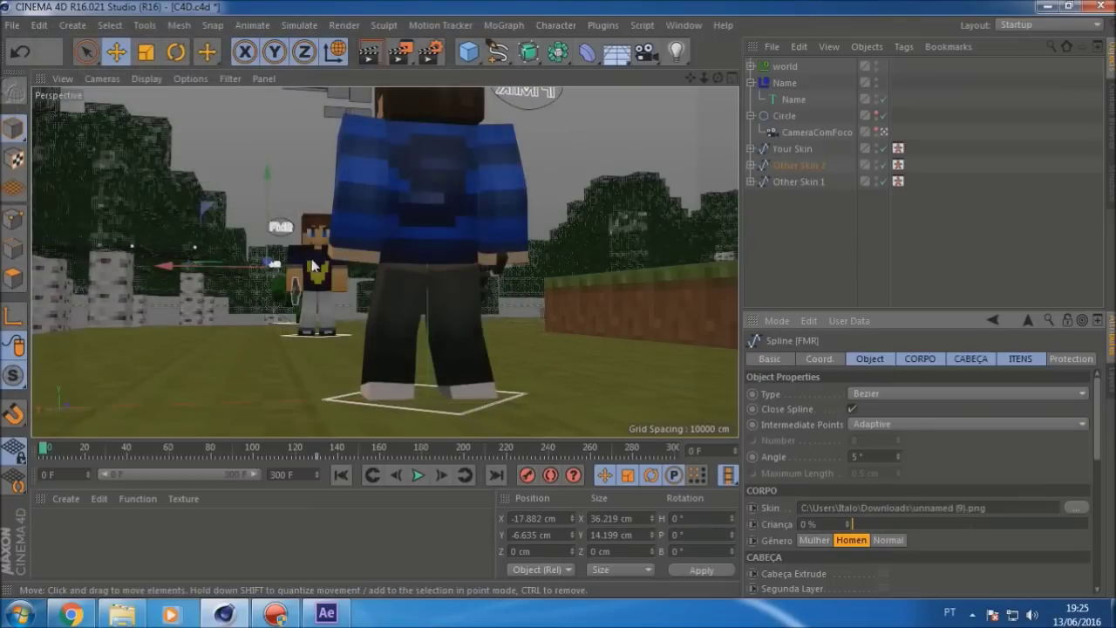
Step: Set the character's Gênero to Homen in the CORPO body settings
mouse_move(70, 452)
left_mouse_down()
mouse_move(449, 440)
mouse_move(197, 447)
mouse_move(33, 433)
left_mouse_up()
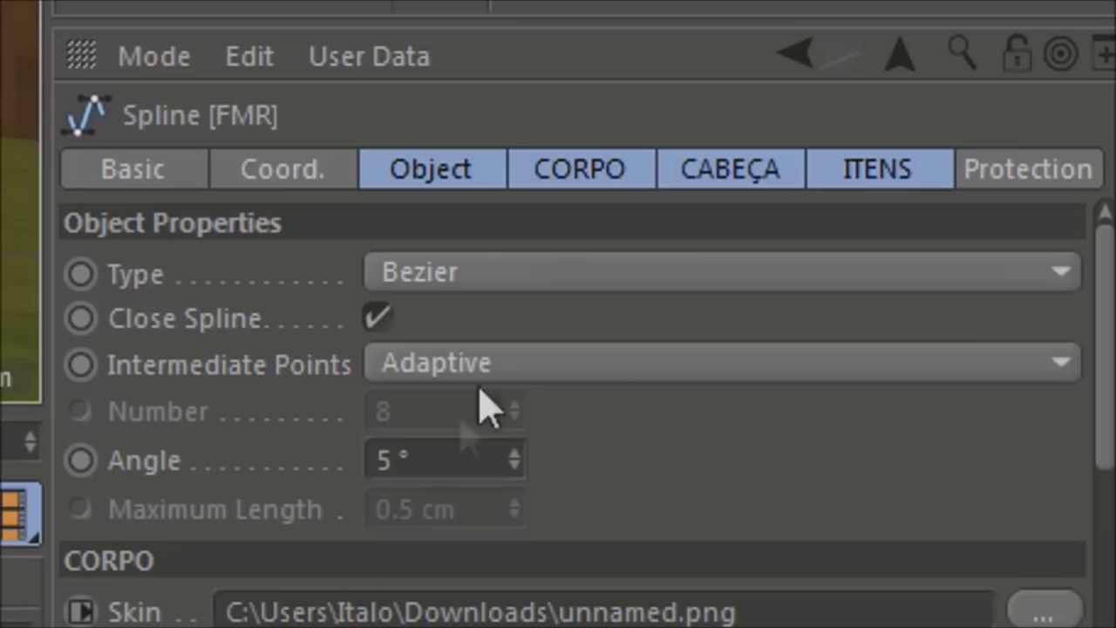
left_click(600, 179)
left_click(815, 427)
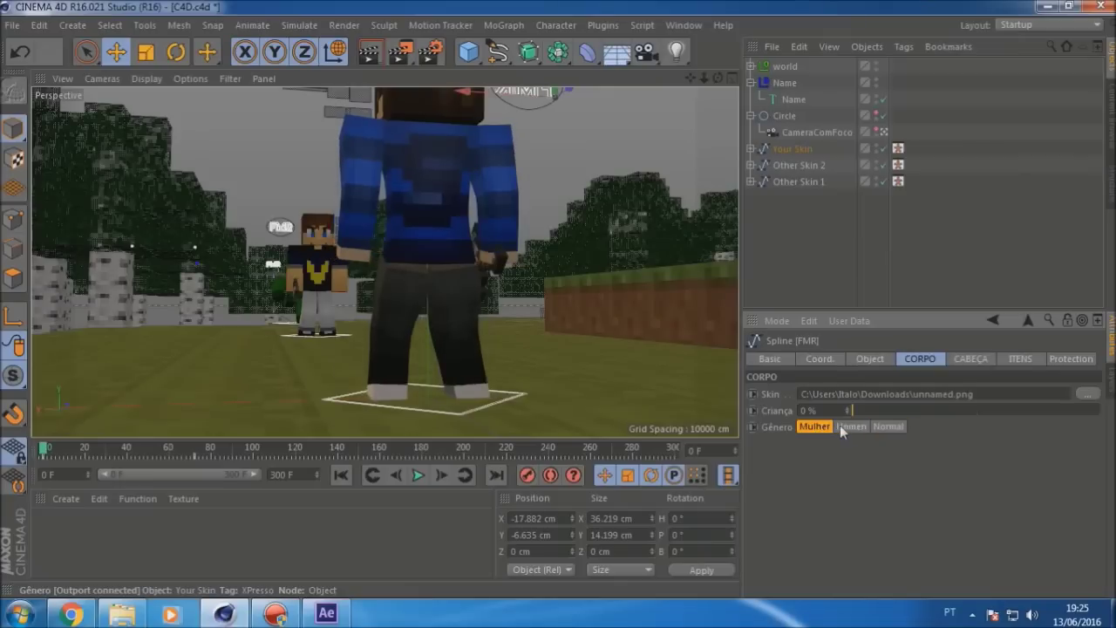
left_click(852, 426)
left_click(877, 426)
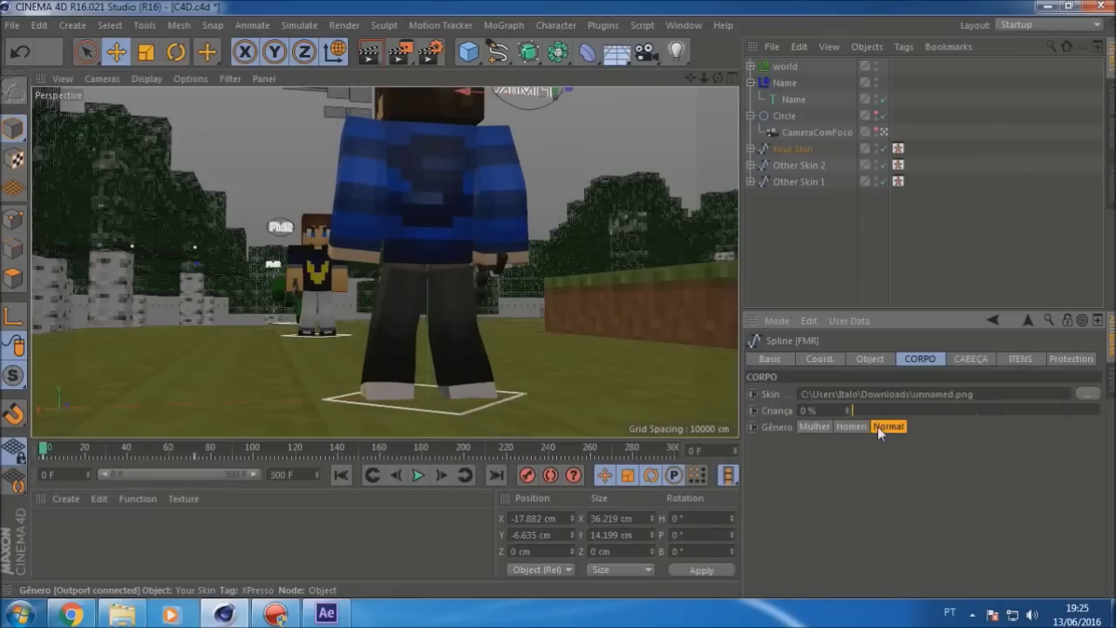
left_click(851, 426)
Step: Turn on Segunda Layer in the CABEÇA tab and play the animation from frame 123
left_click(970, 360)
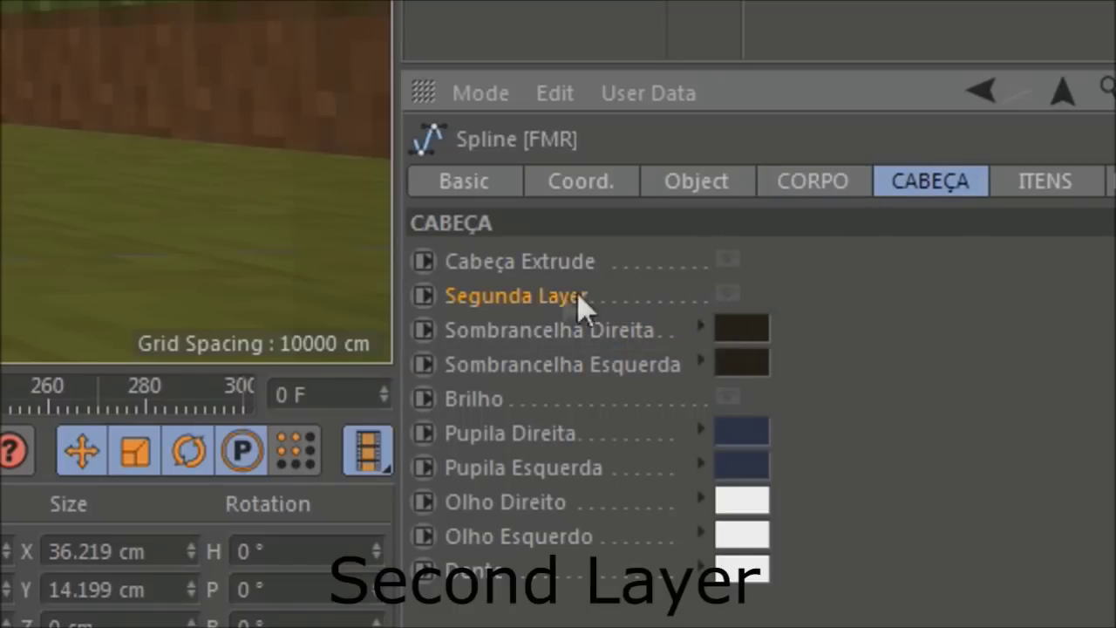
left_click(728, 297)
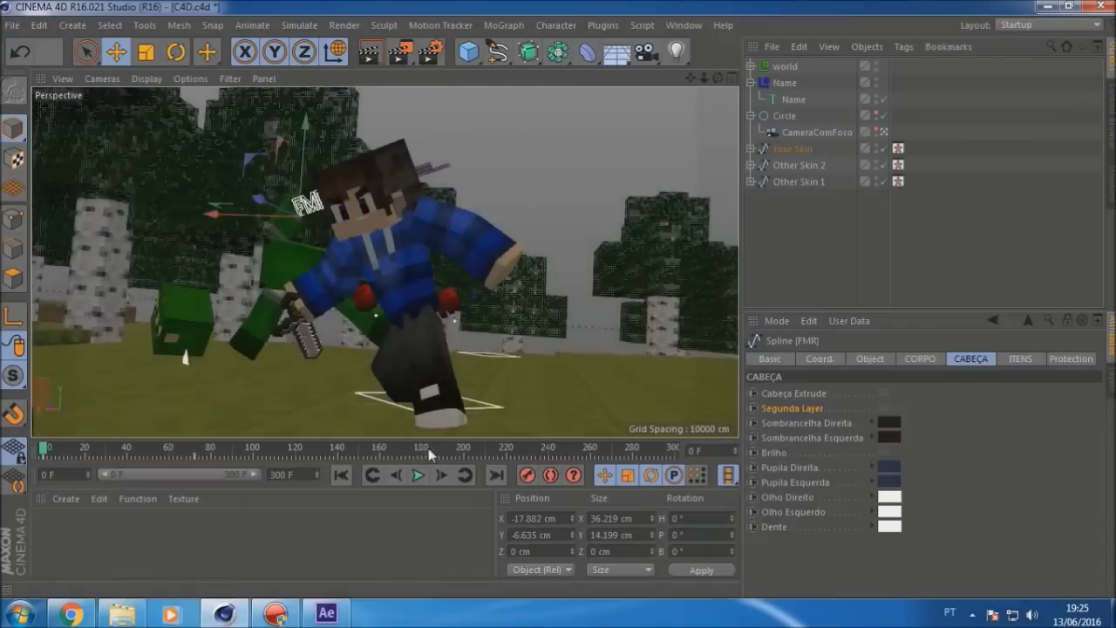
left_click(884, 408)
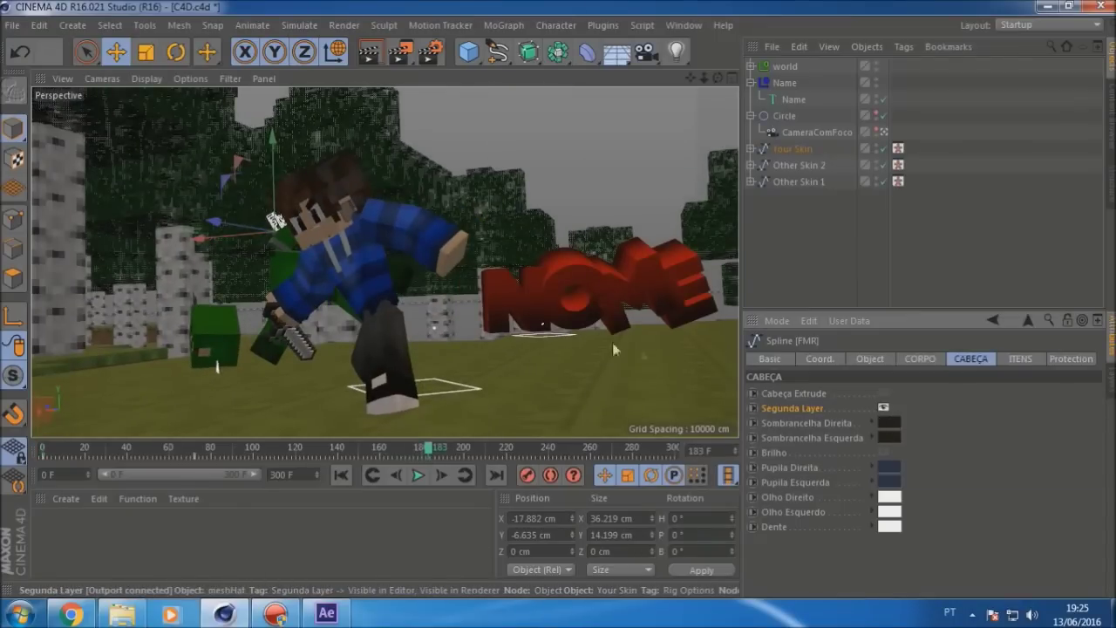
left_click_drag(426, 448, 298, 449)
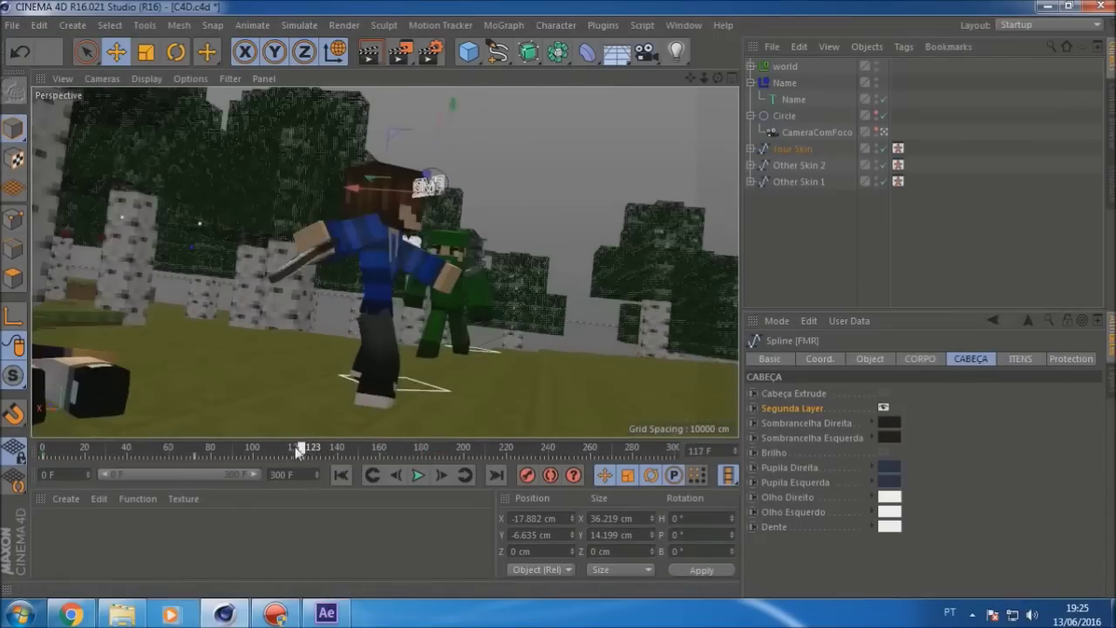
left_click(415, 475)
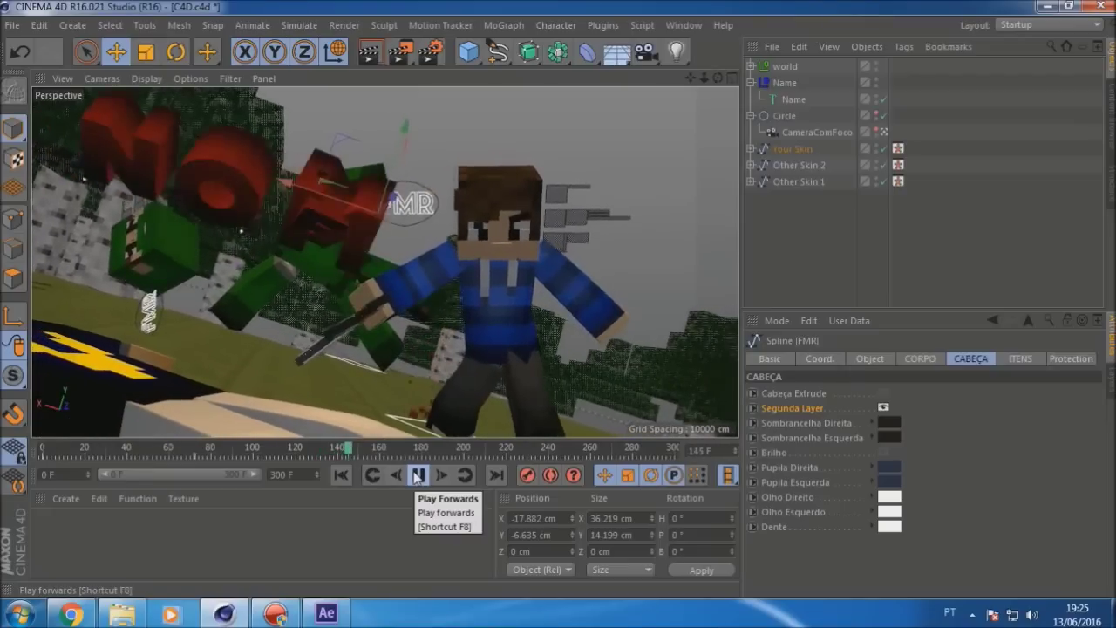
Step: Replace NOME in the Name MoText with the creator's name in capitals and play it back
left_click(417, 475)
left_click(789, 205)
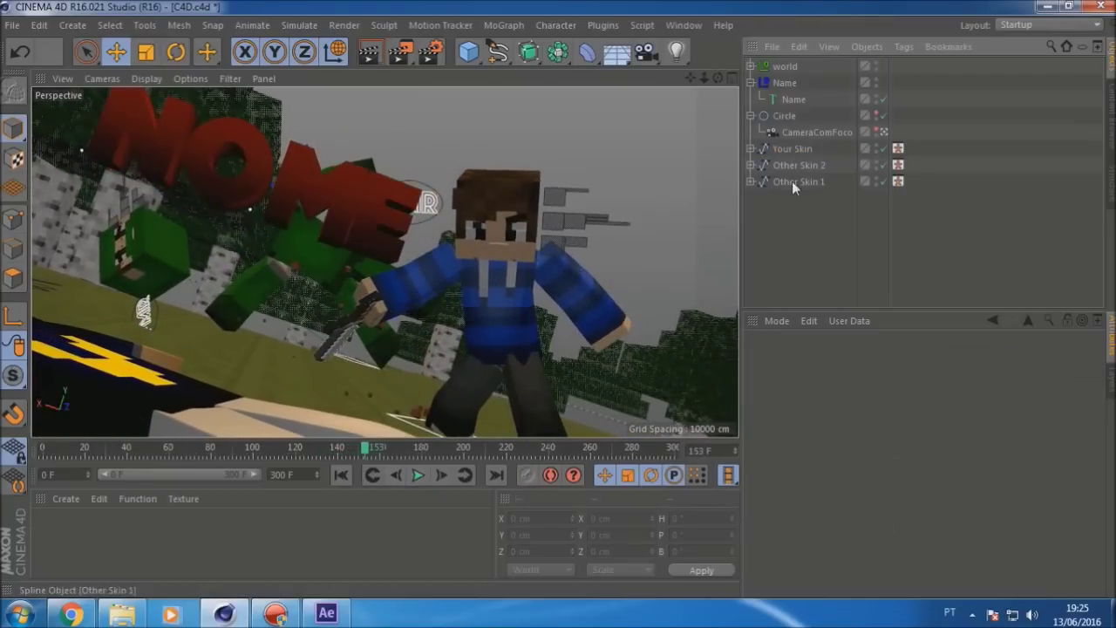
left_click(783, 99)
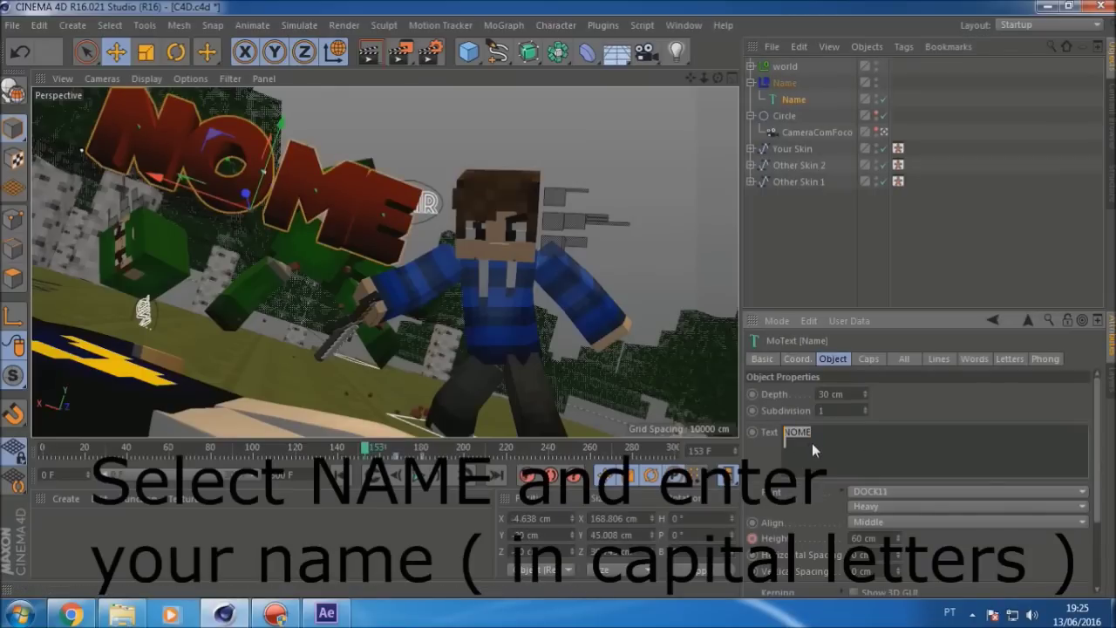
type("SUI")
left_click(392, 474)
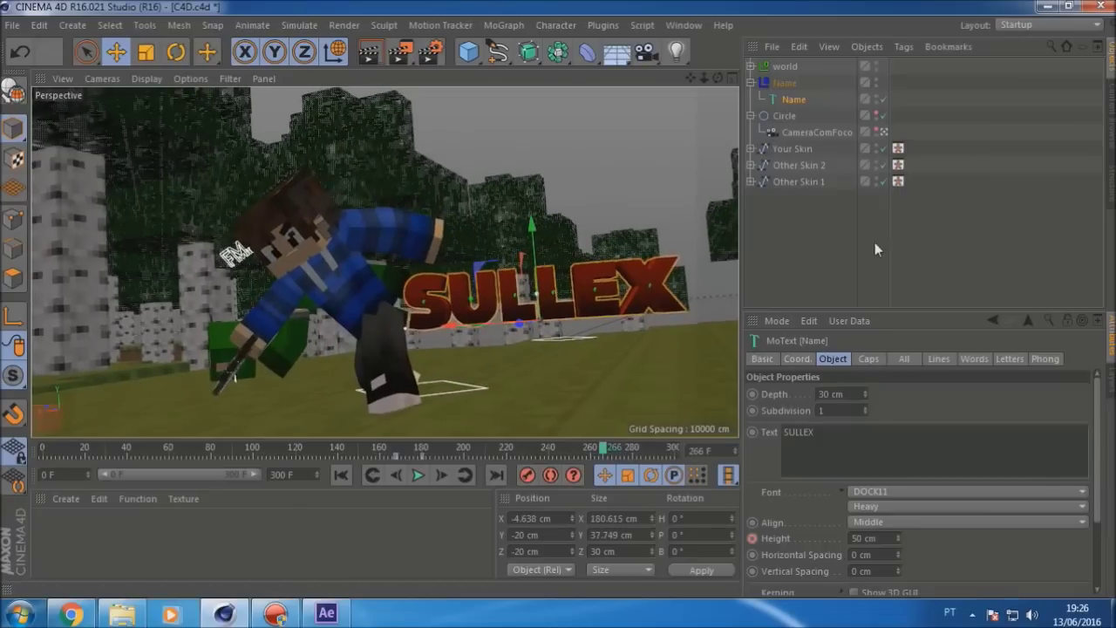
Step: Set the render's save file to the Desktop under the name TEMPLATE
left_click(783, 222)
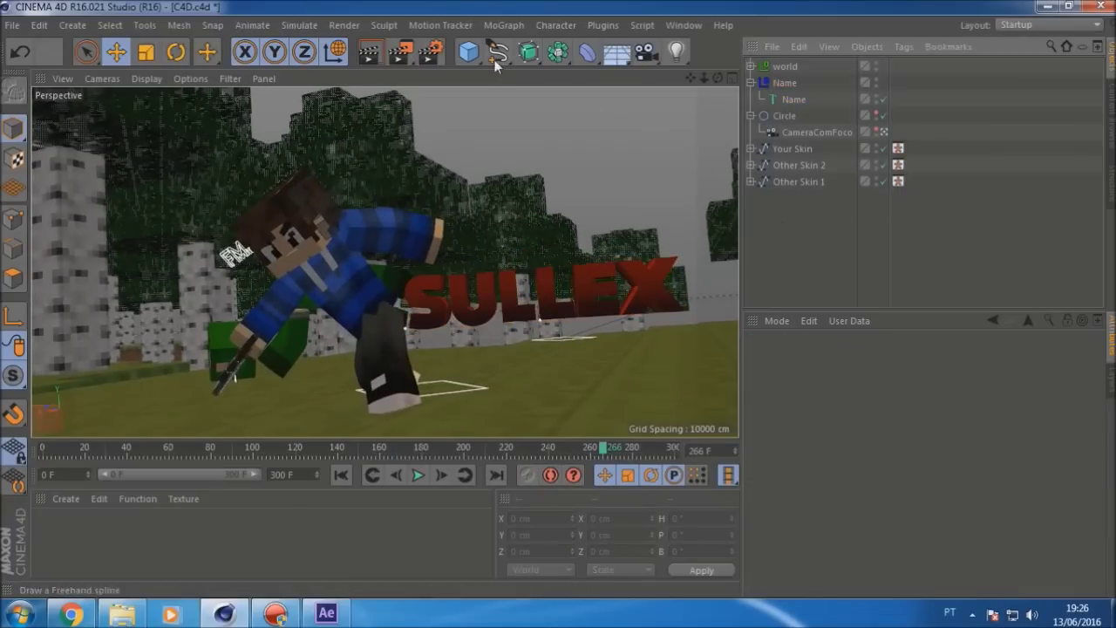
left_click(436, 53)
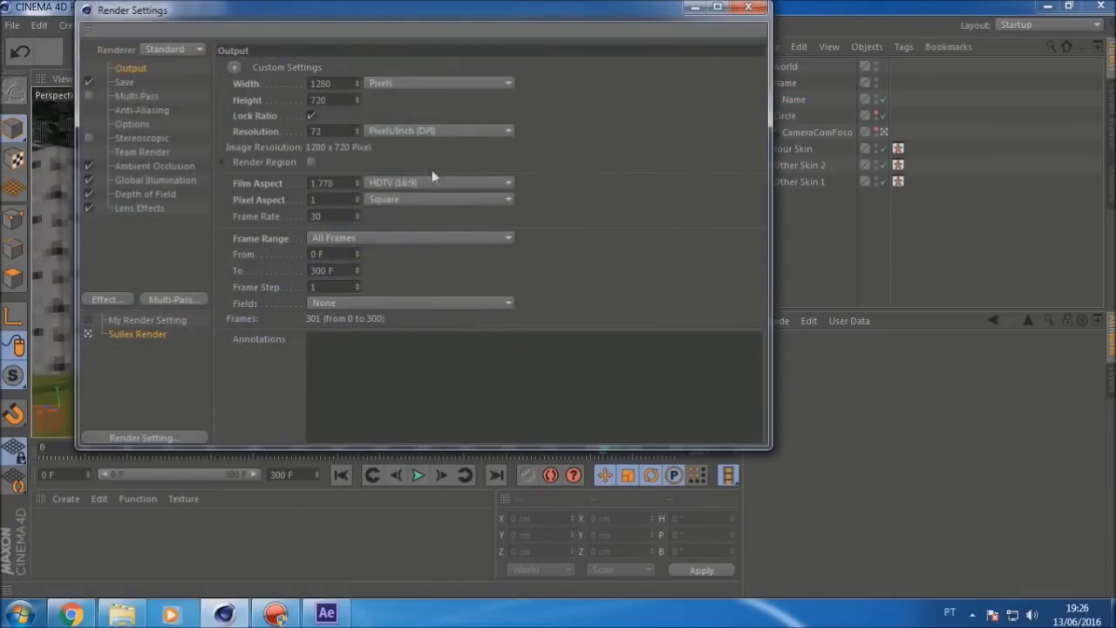
left_click(123, 82)
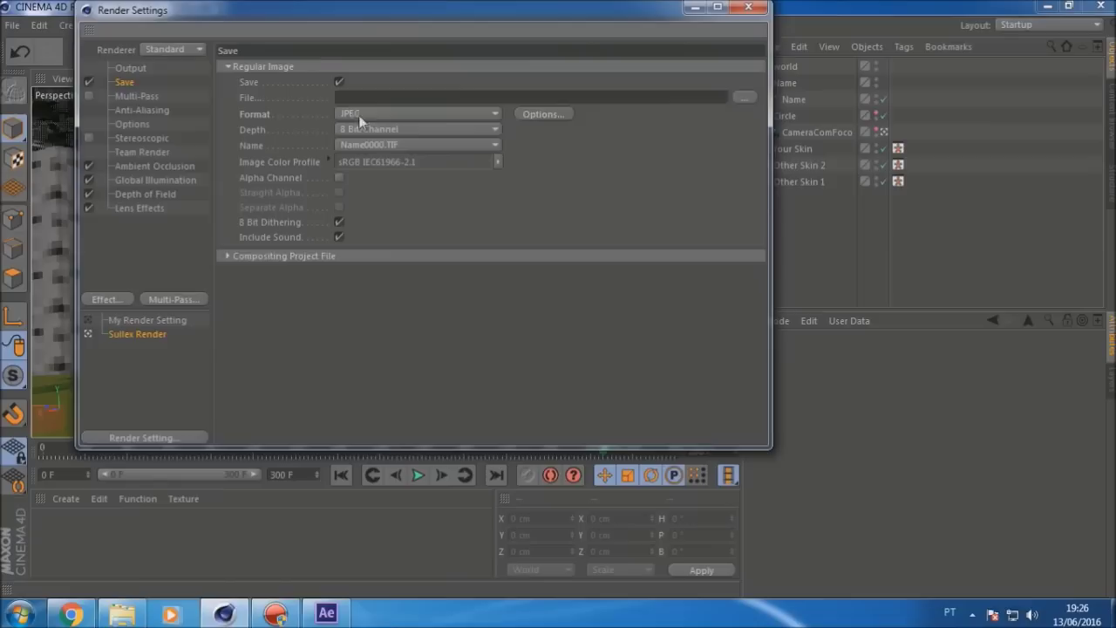
left_click(744, 97)
left_click(162, 170)
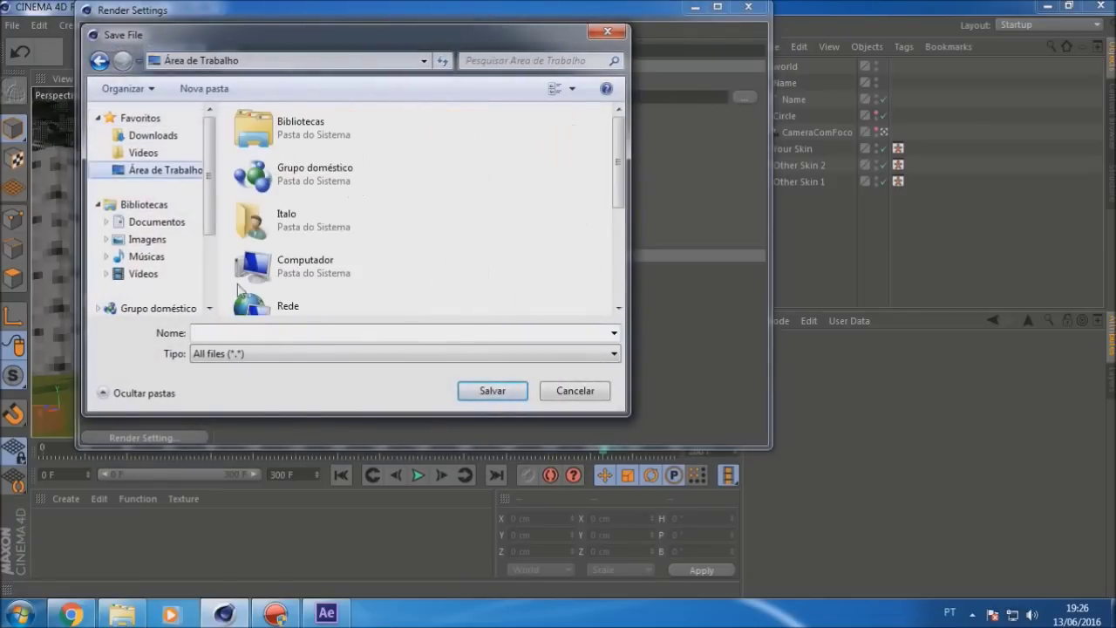
type("TE")
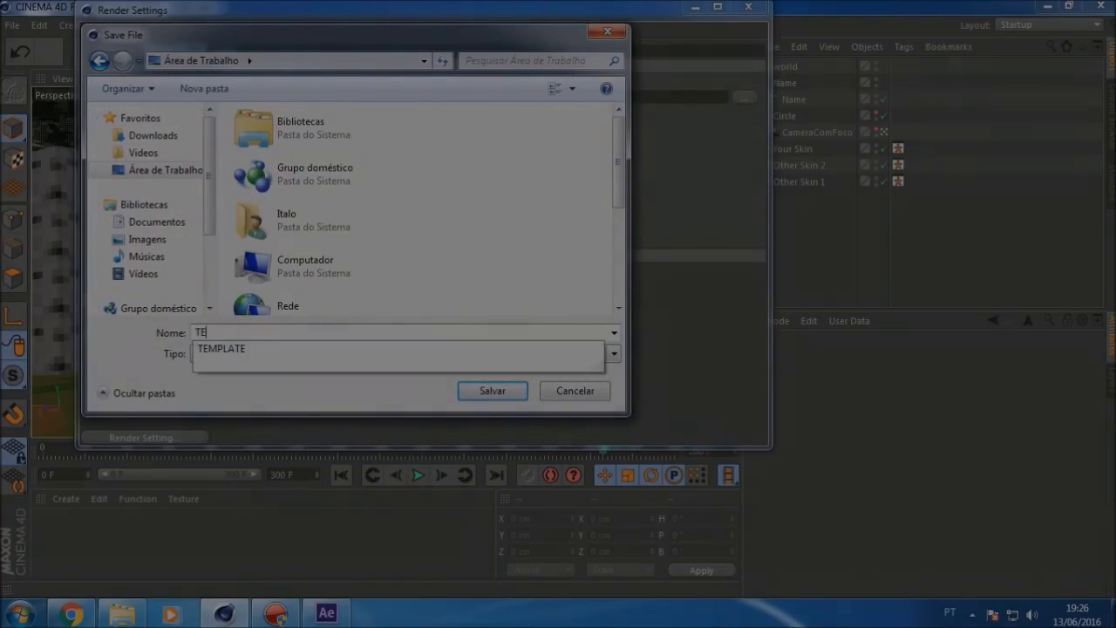
type("M")
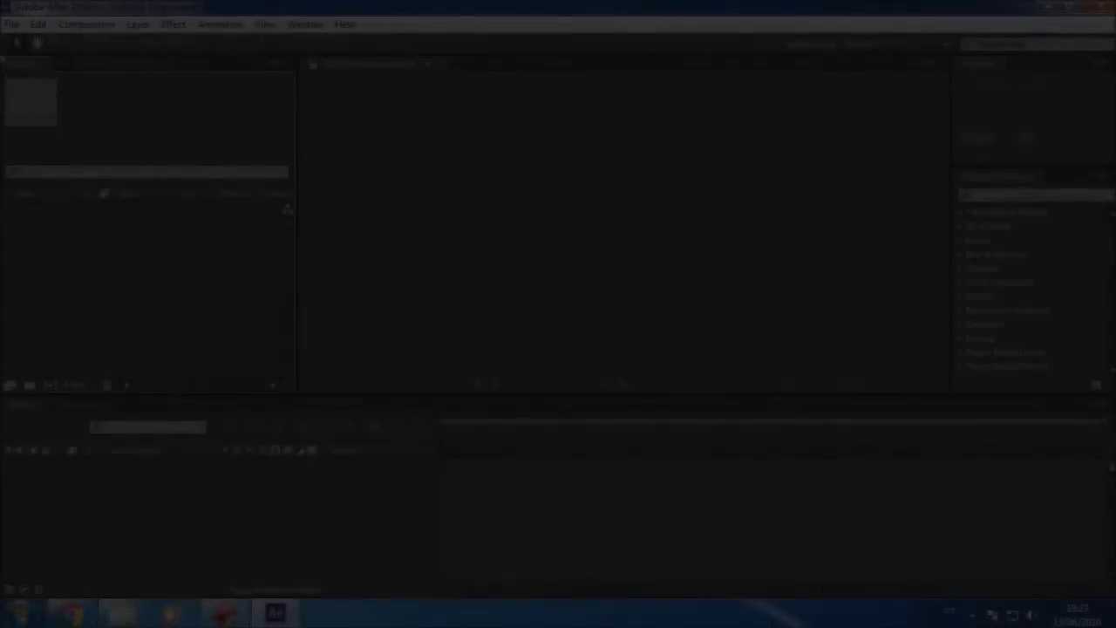
Step: Open AFTER.aep from the TEMPLATE folder and scrub through the TEMPLATE composition
left_click(11, 23)
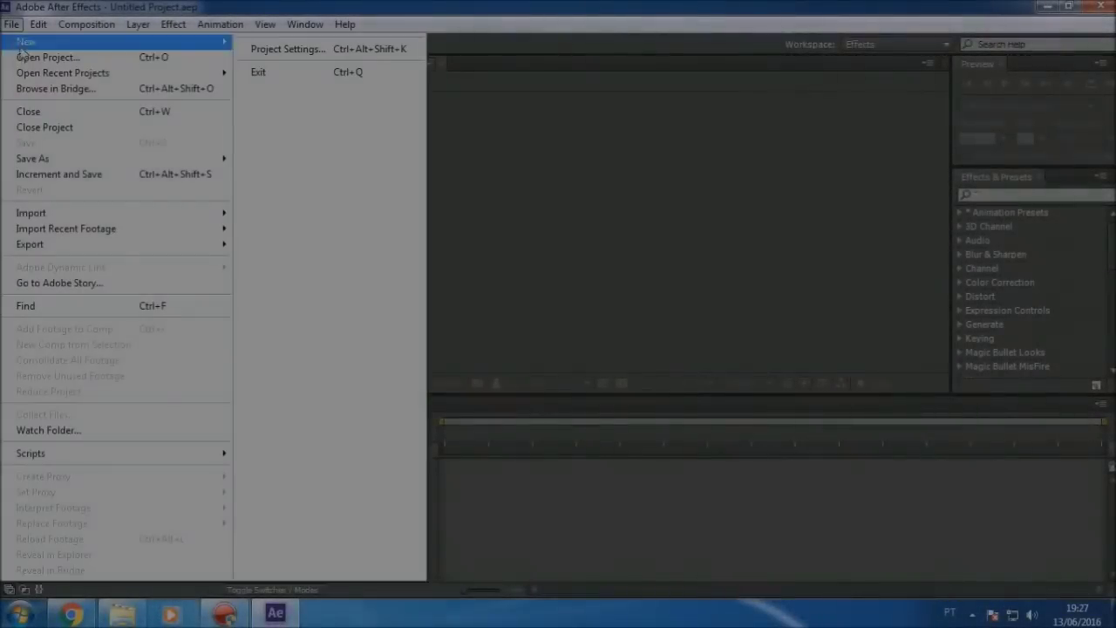
left_click(29, 55)
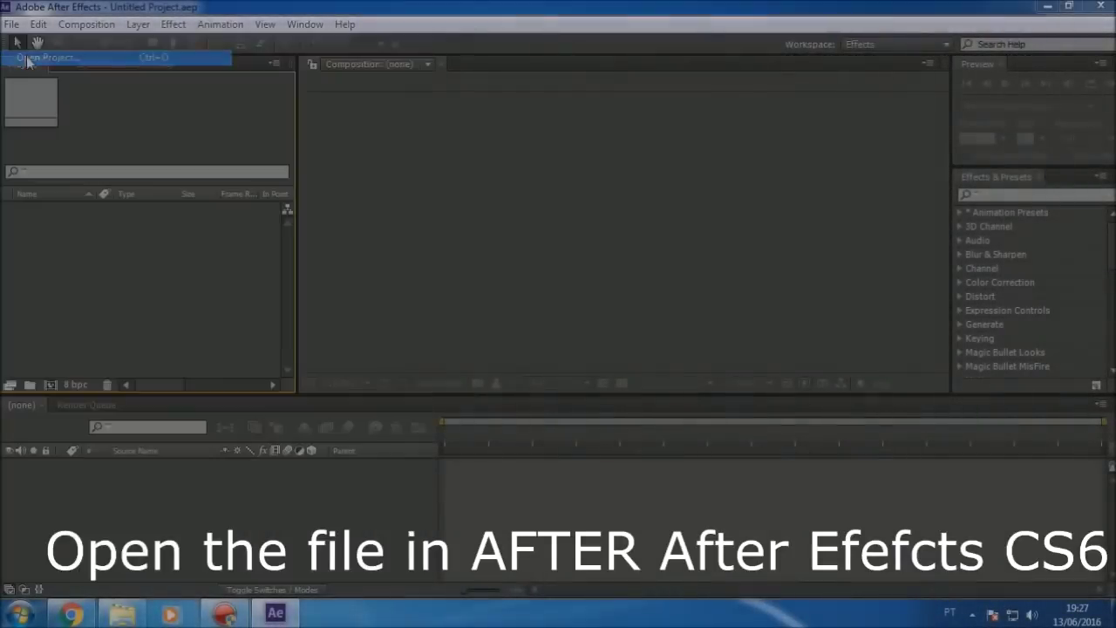
left_click(186, 219)
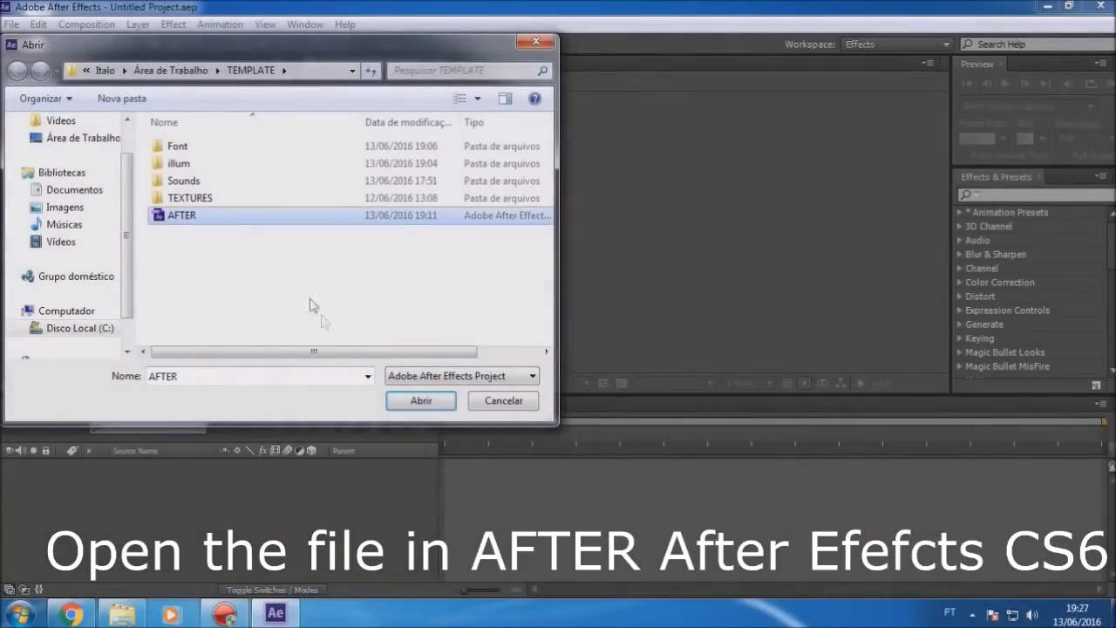
left_click(420, 401)
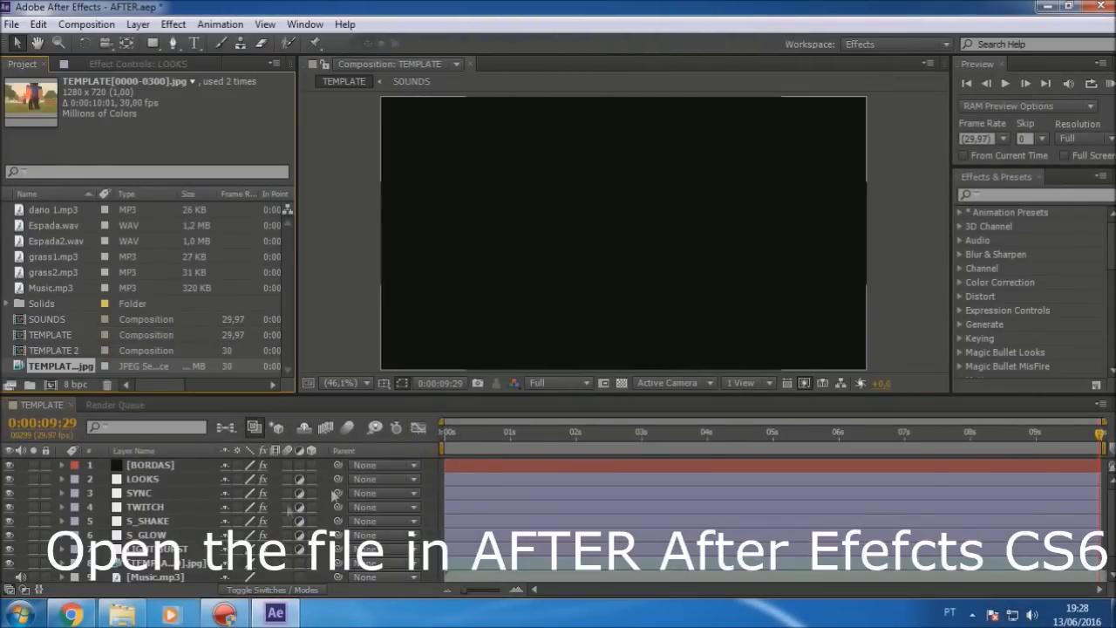
mouse_move(489, 440)
left_mouse_down()
mouse_move(763, 425)
mouse_move(1052, 428)
mouse_move(1033, 427)
left_mouse_up()
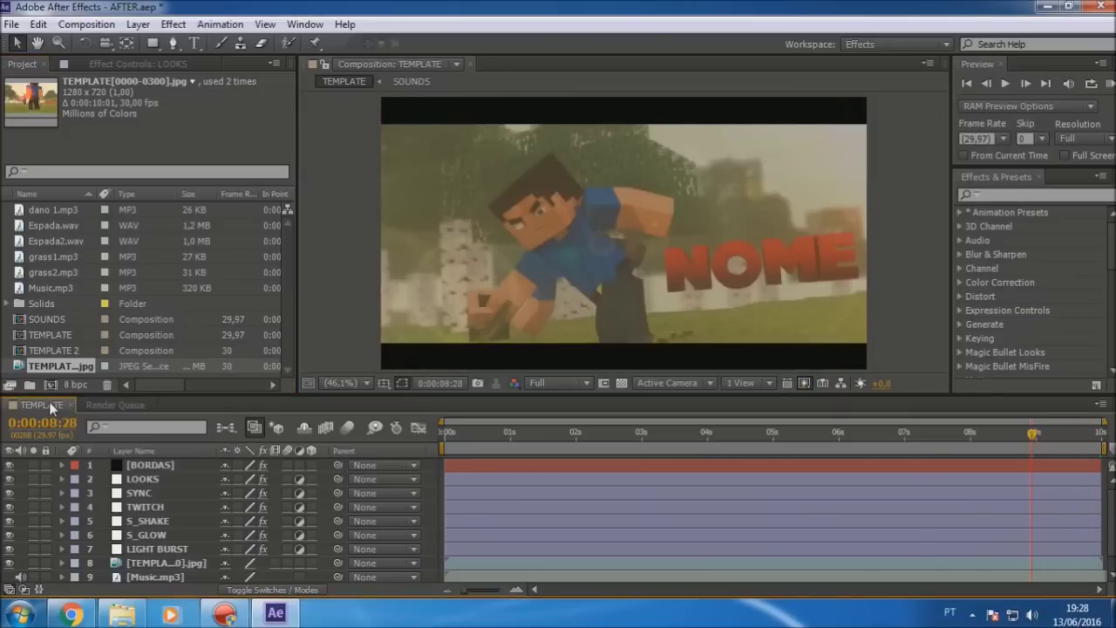
Step: Add the TEMPLATE composition to the Render Queue and delete the old finished item
left_click(45, 404)
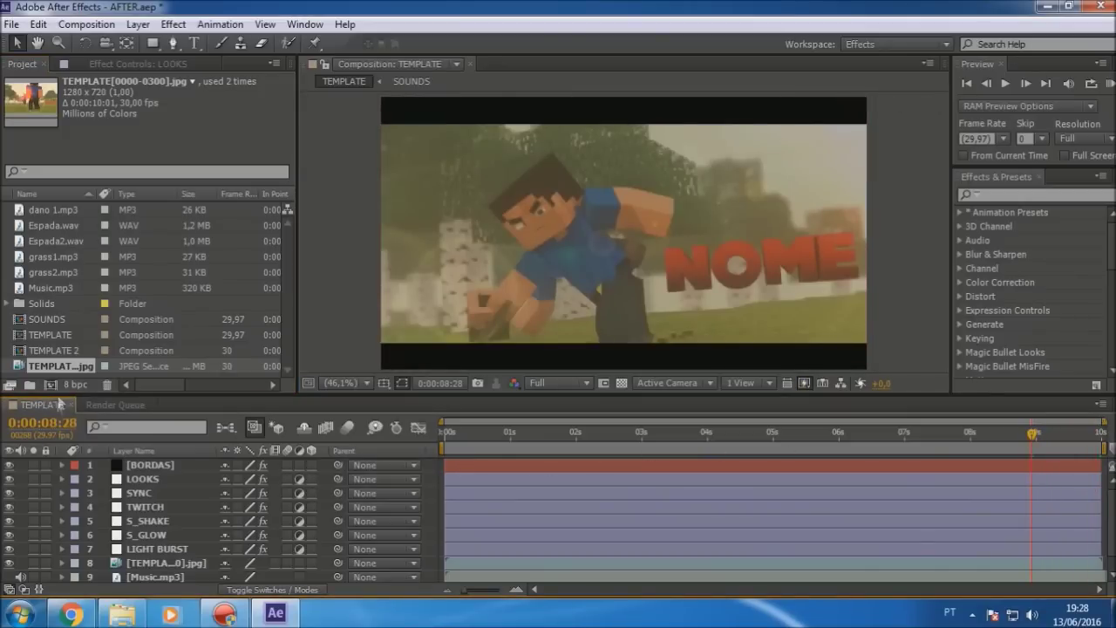
left_click(87, 24)
left_click(132, 148)
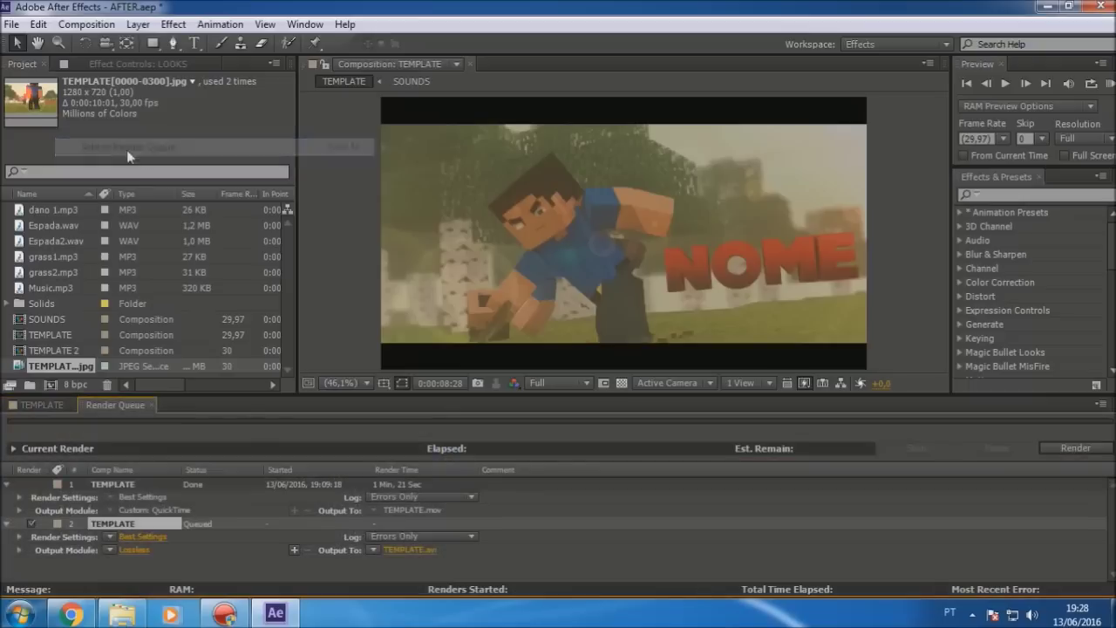
left_click(115, 482)
key("Delete")
Step: Set the output module to QuickTime with Audio Output enabled
left_click(133, 512)
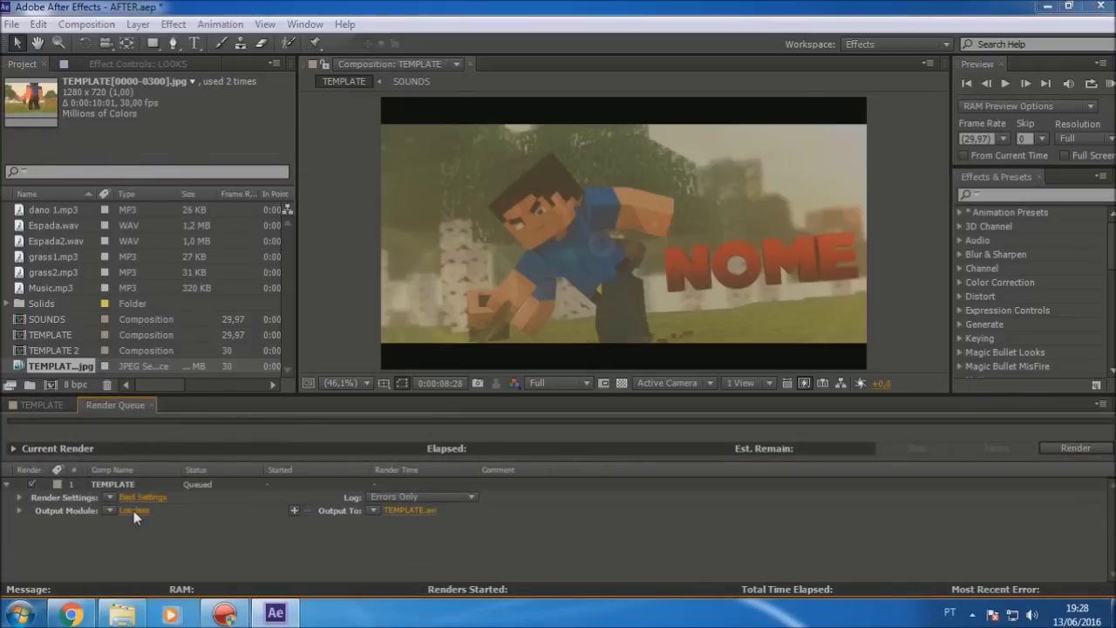
left_click(354, 473)
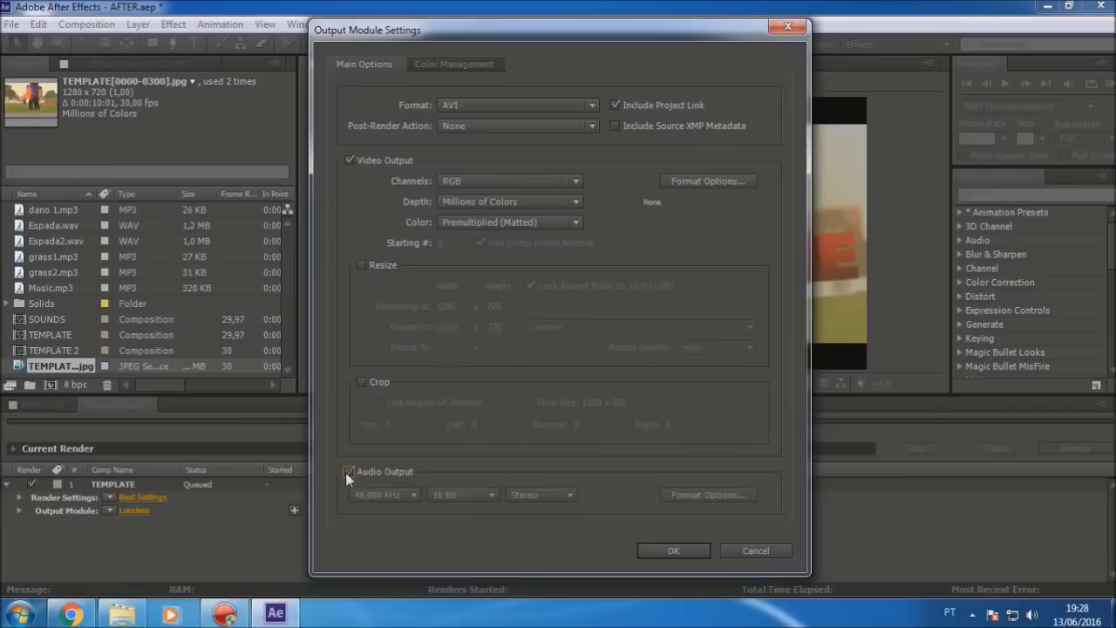
left_click(485, 109)
left_click(485, 109)
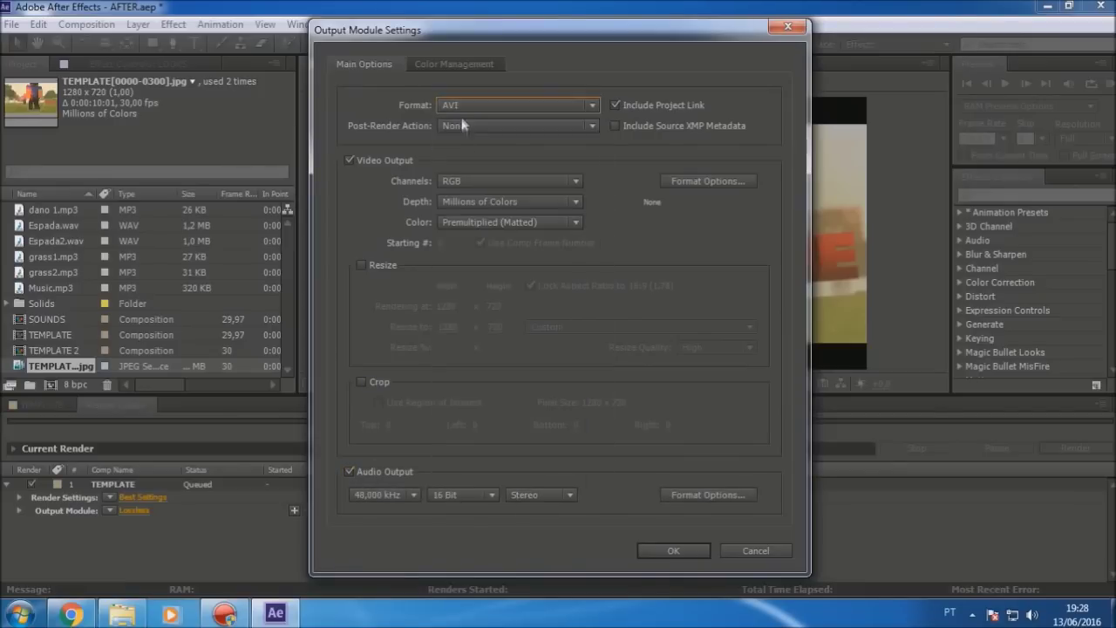
left_click(480, 105)
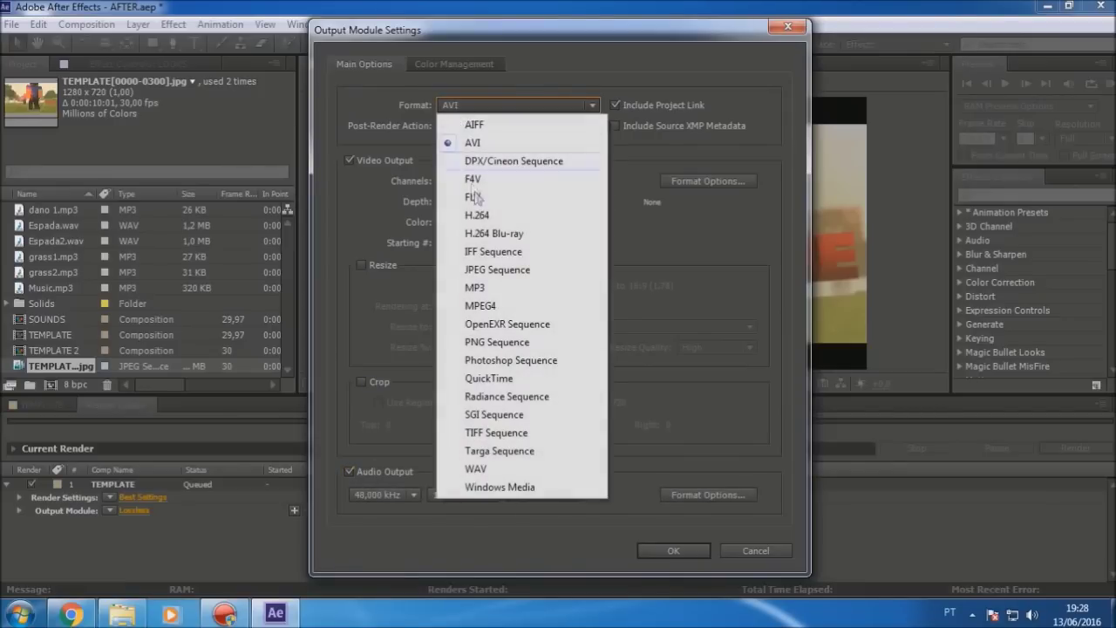
left_click(495, 379)
left_click(669, 553)
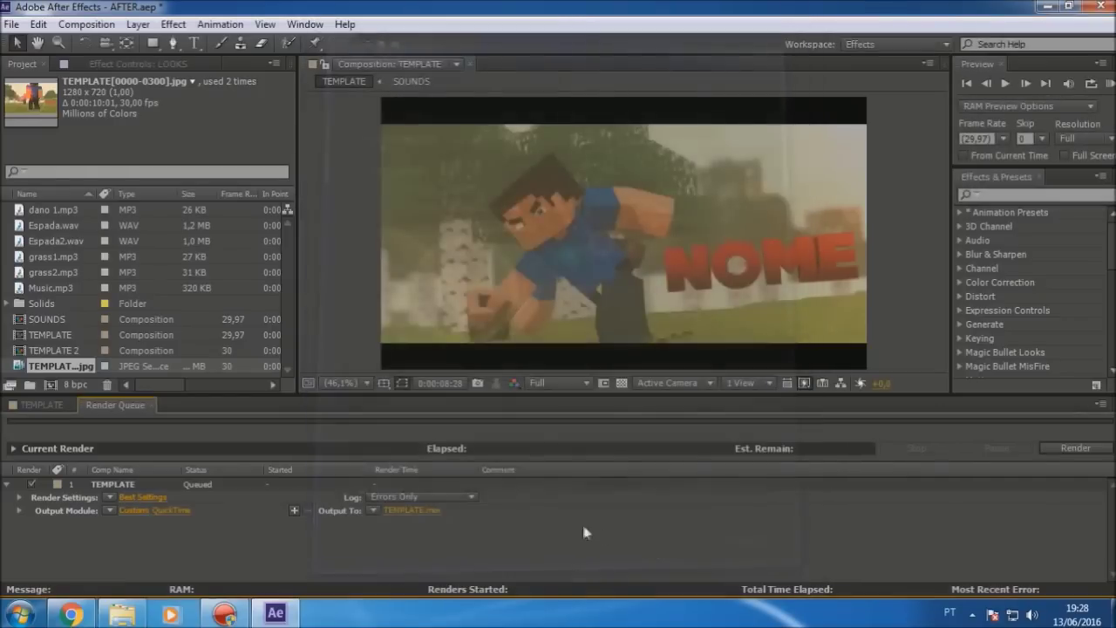
Step: Set the output file to Your Template.mov
left_click(433, 513)
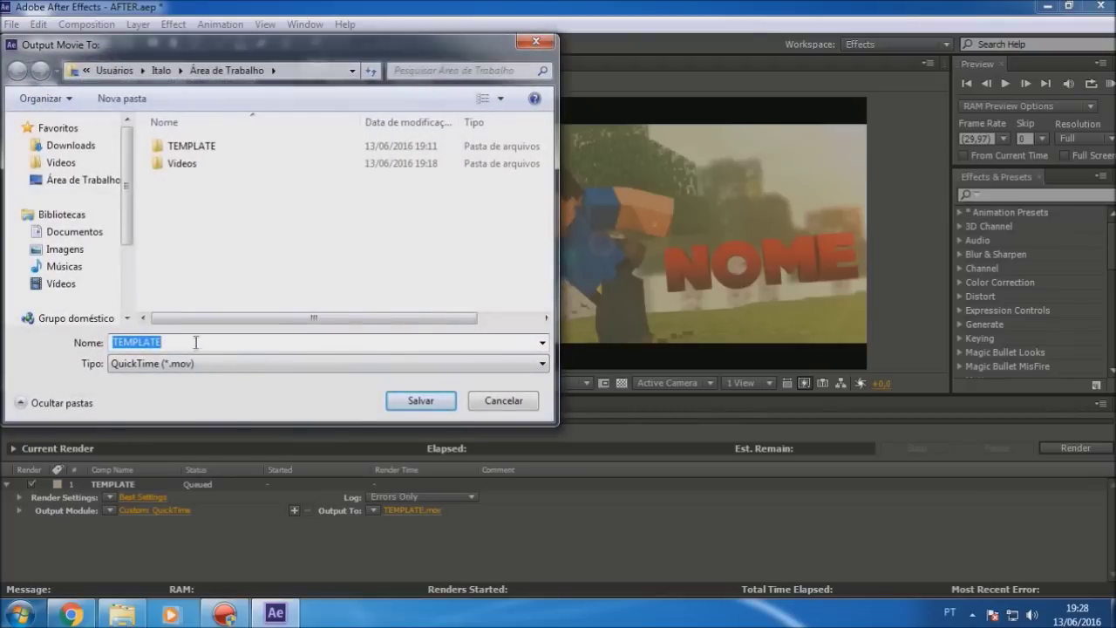
type("Your")
type(" Template")
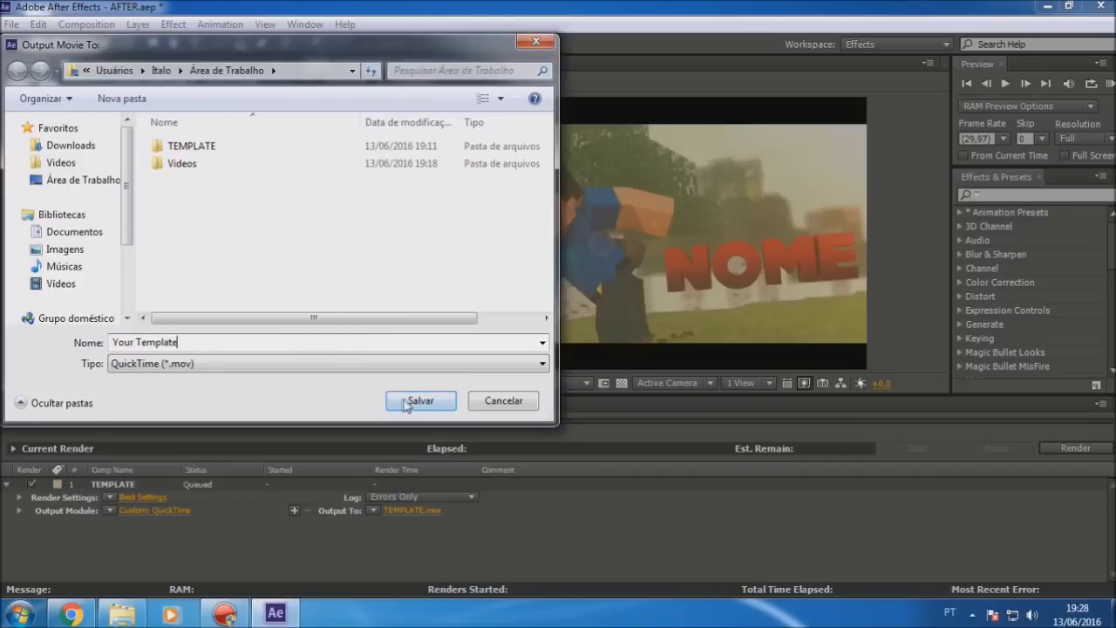
left_click(420, 404)
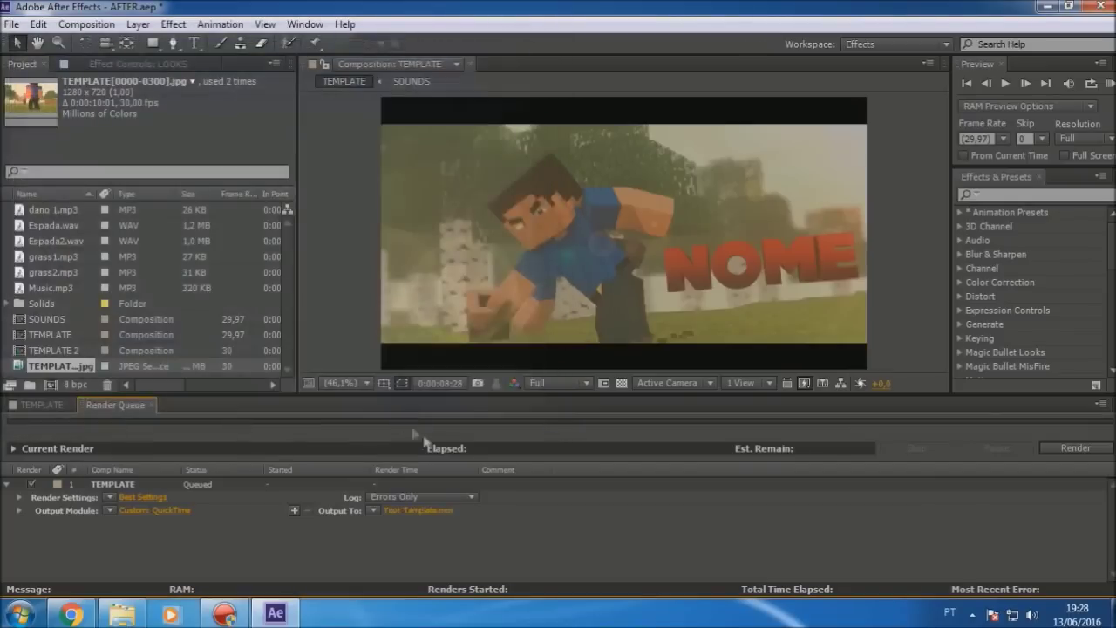